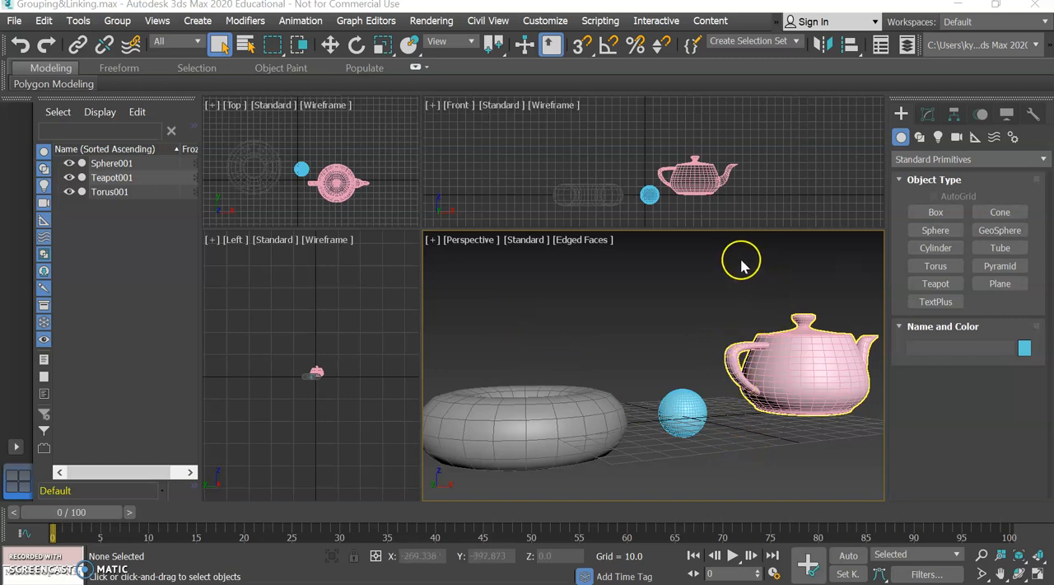
Move the torus to X 0 and Y 0 in the scene
left_click(329, 45)
left_click(508, 294)
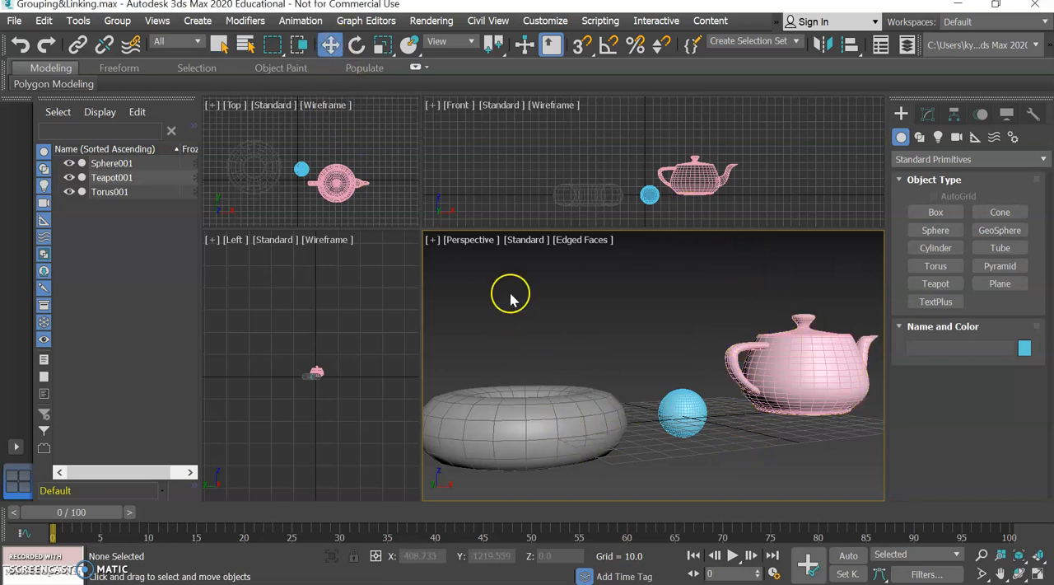
left_click(566, 402)
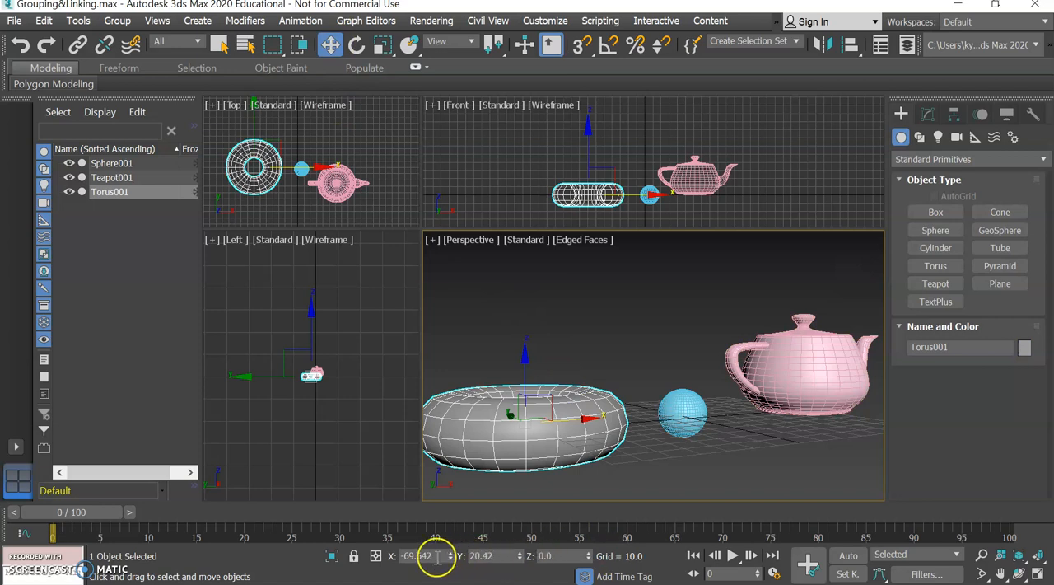
type("0")
key("Tab")
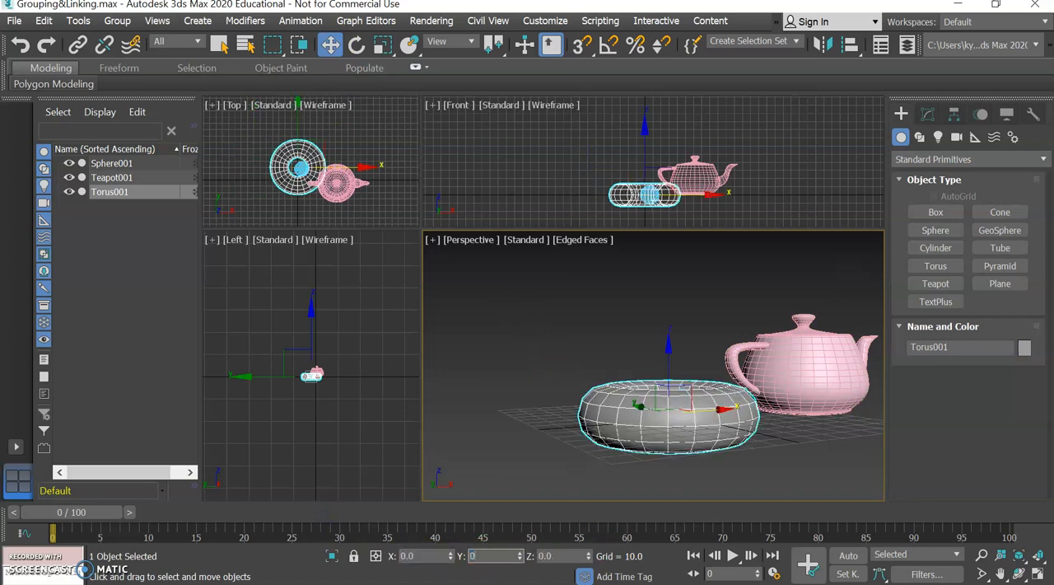
type("0")
key("Tab")
type("0")
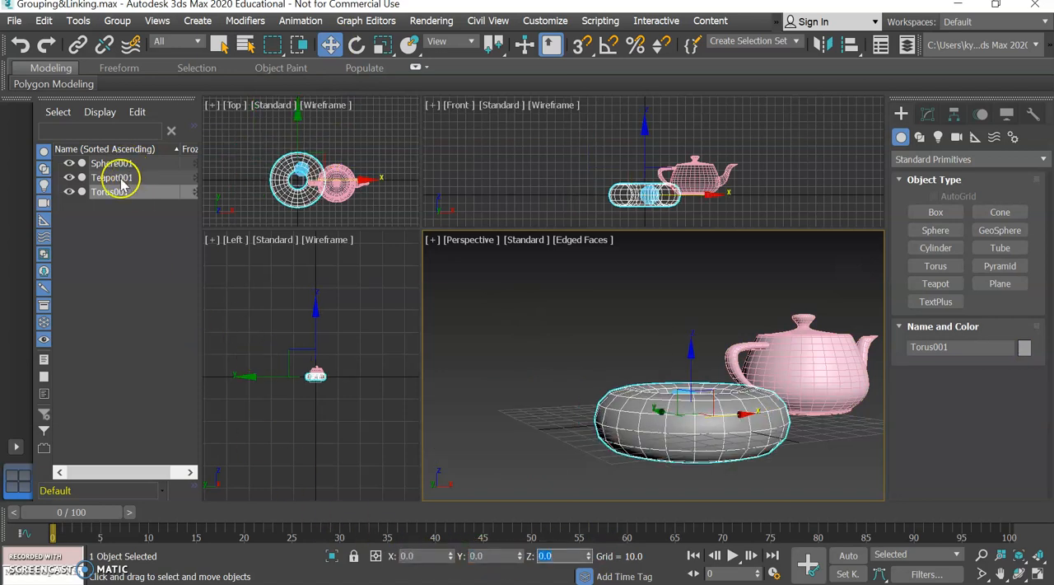
Move the sphere to X 0 and Y 0, centring it inside the torus
left_click(102, 165)
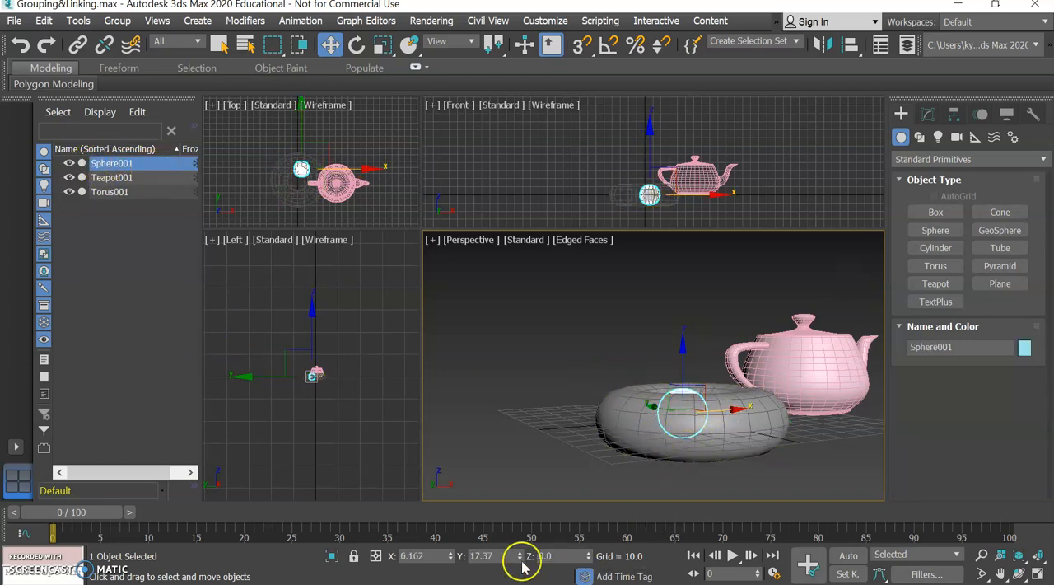
type("0")
key("Tab")
type("0")
key("Tab")
Move the teapot to X 0 and Y 0, in line with the torus and sphere
type("0")
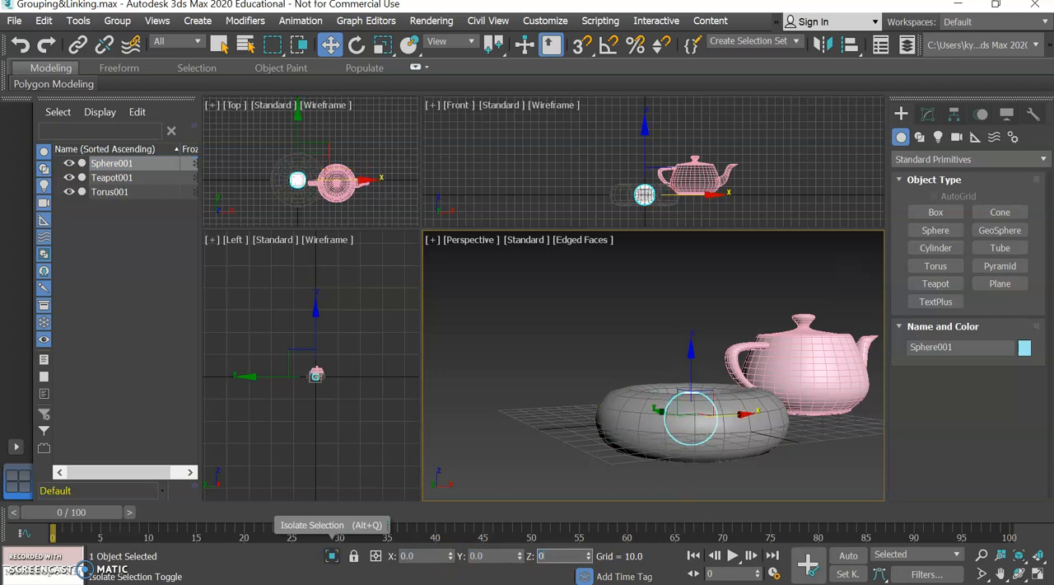
left_click(795, 367)
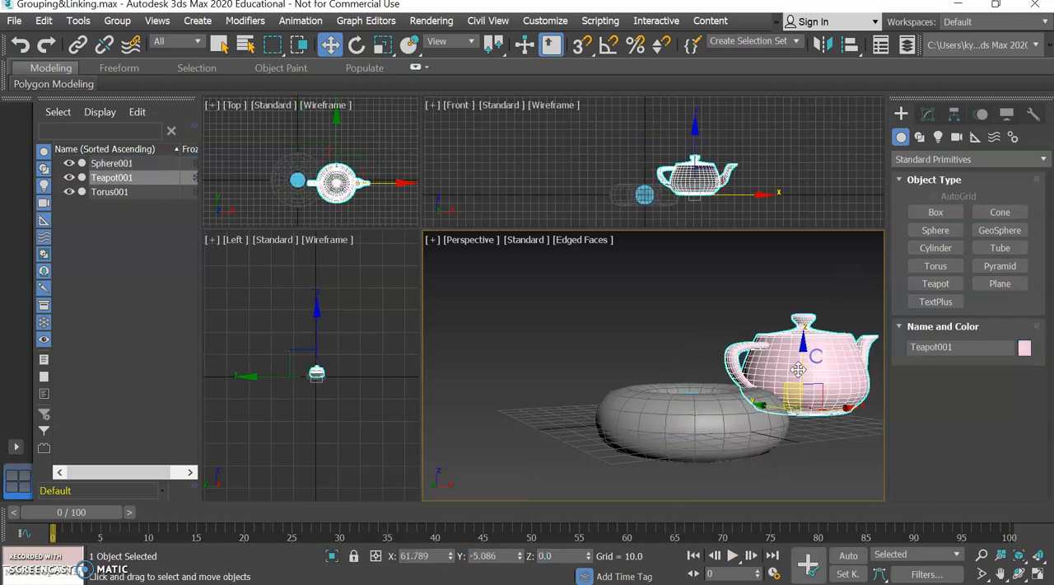
type("0")
key("Tab")
type("0")
key("Tab")
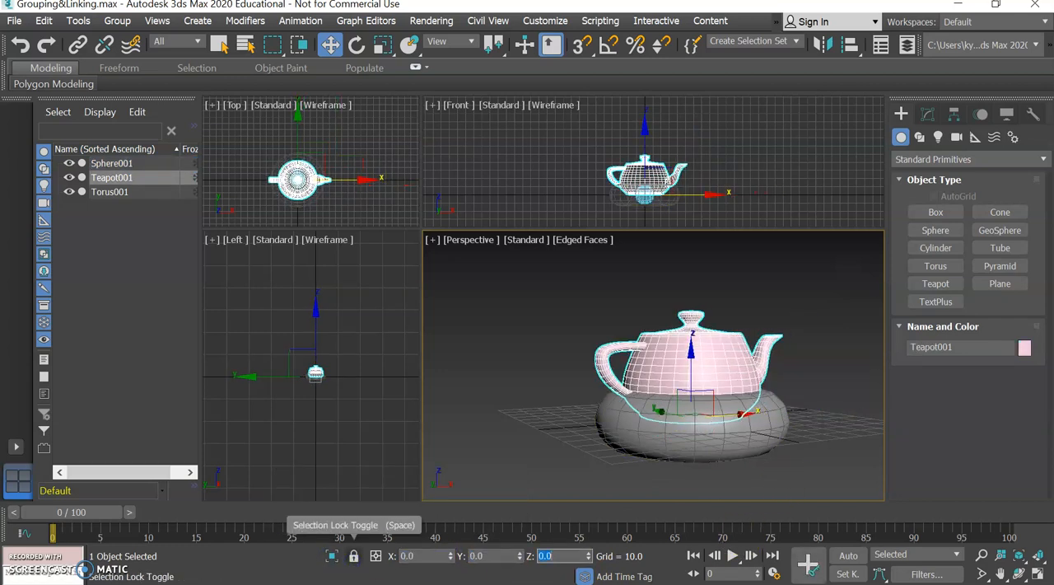
Raise the teapot vertically in the Left view to about Z 22, clear of the torus
left_click(372, 394)
scroll(352, 397, "up", 4)
middle_click_drag(227, 300, 326, 335)
scroll(342, 387, "up", 2)
scroll(342, 387, "up", 2)
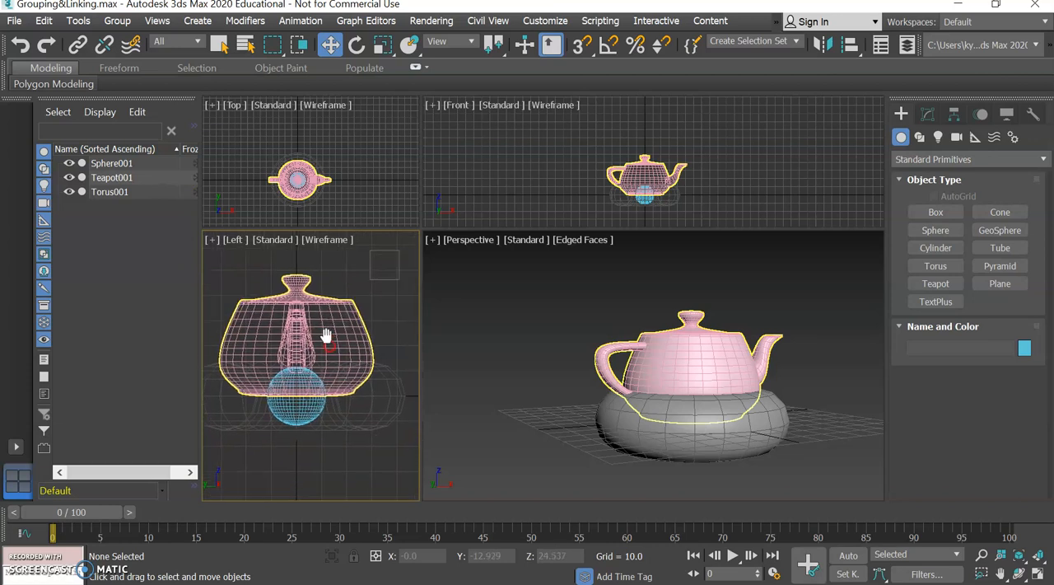
left_click(302, 331)
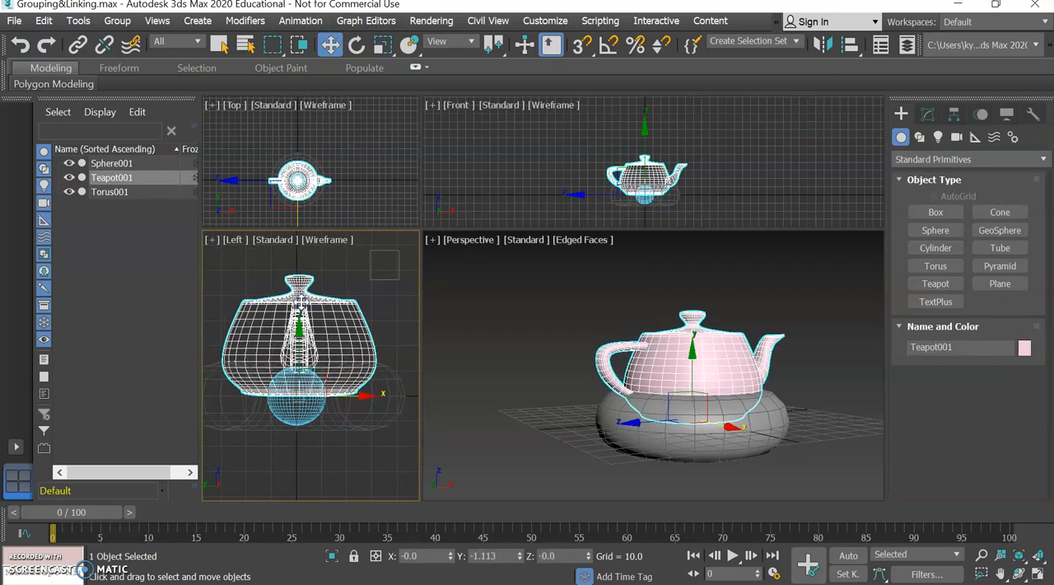
left_click_drag(298, 329, 306, 274)
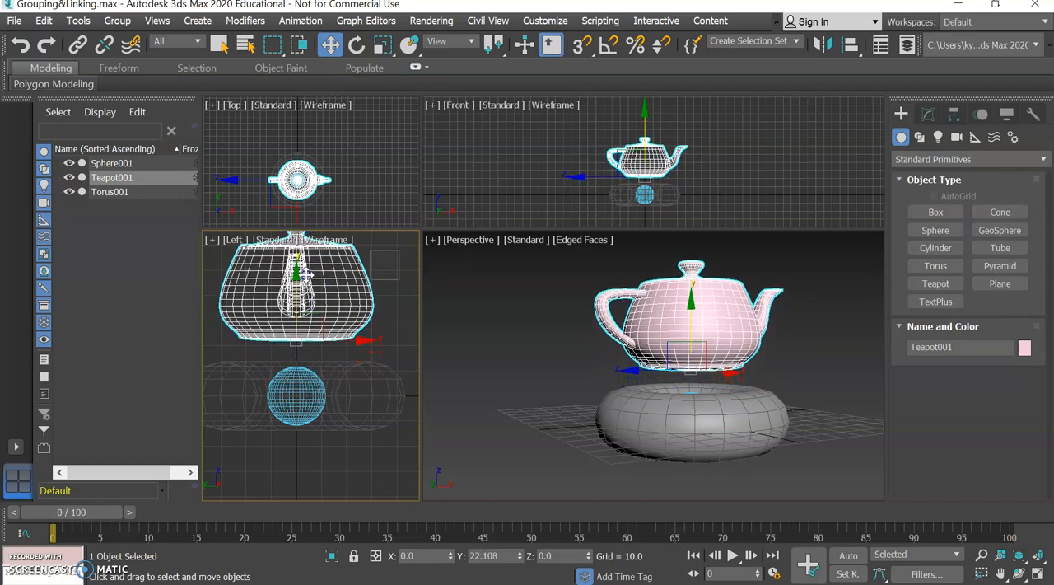
Raise the sphere vertically so it sits between the torus and the teapot, and clear the selection
left_click(124, 164)
left_click_drag(296, 356, 300, 317)
left_click(523, 437)
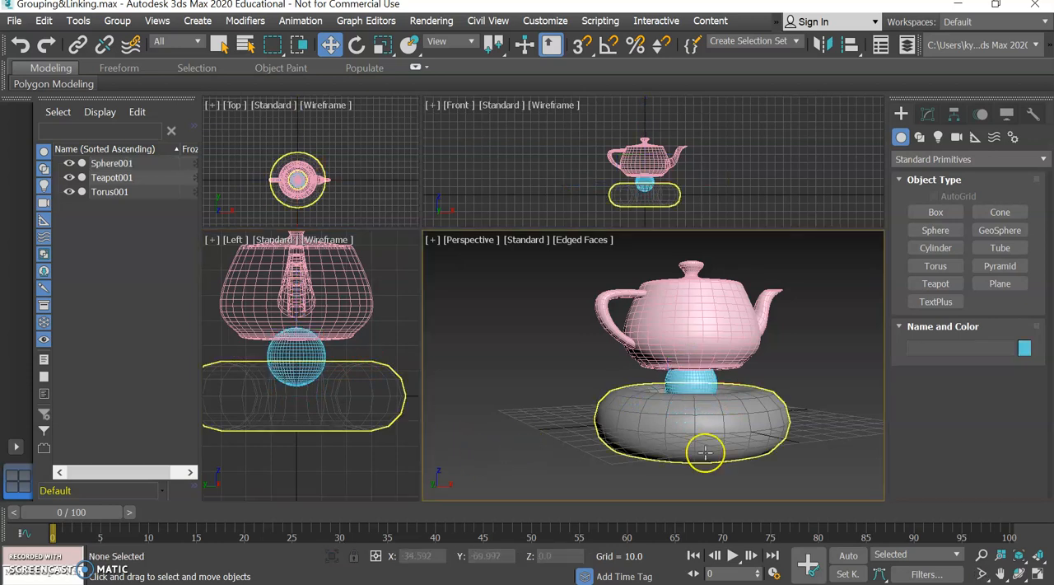
Move the torus alone about 46 units along X, away from the teapot and sphere, and undo that move
middle_click_drag(812, 438, 768, 435)
mouse_move(838, 266)
left_mouse_down()
mouse_move(819, 266)
mouse_move(836, 267)
left_mouse_up()
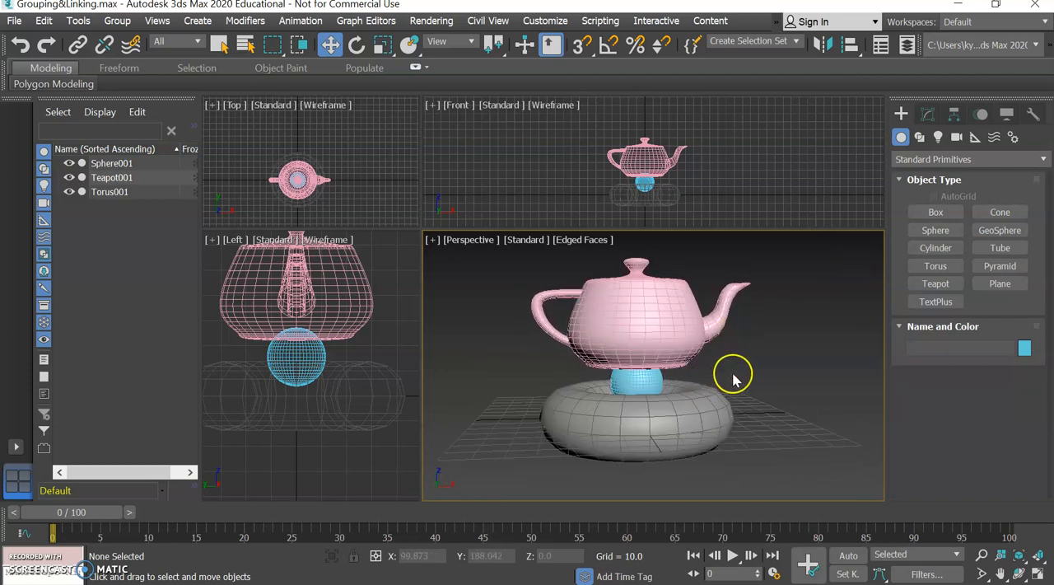
middle_click_drag(733, 370, 722, 375)
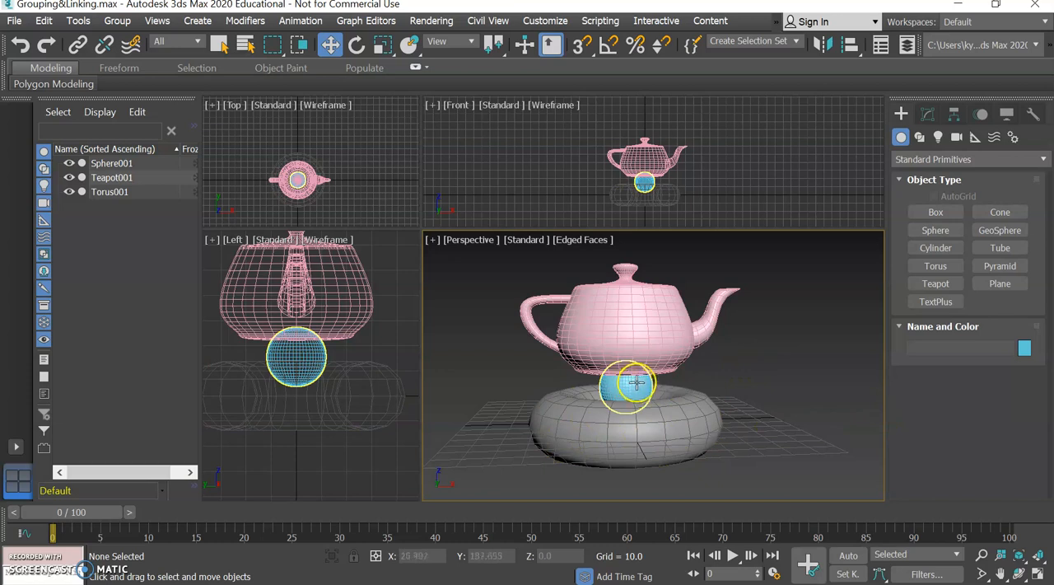
left_click(619, 438)
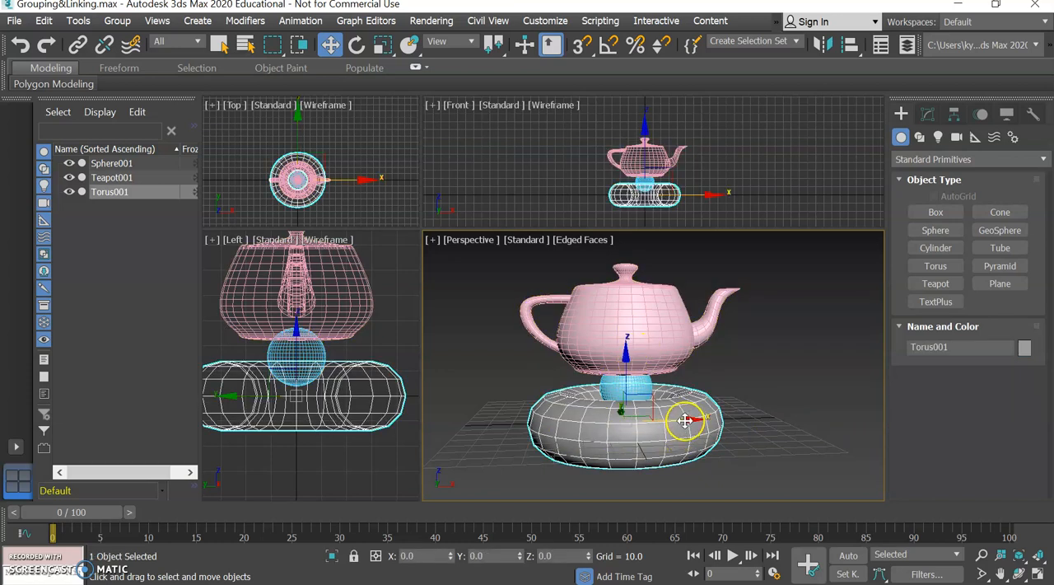
left_click_drag(685, 421, 779, 425)
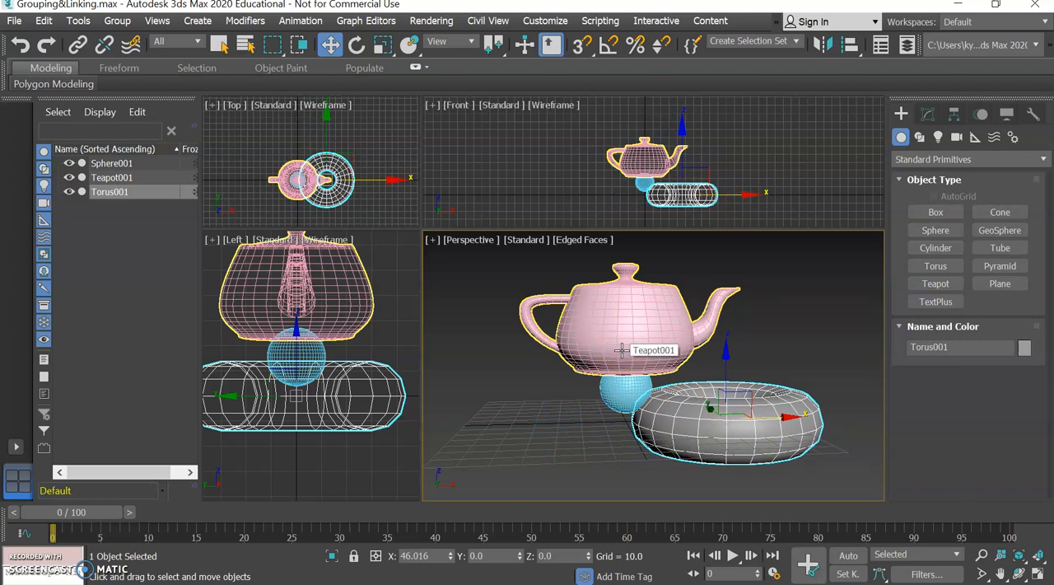
key("ctrl+z")
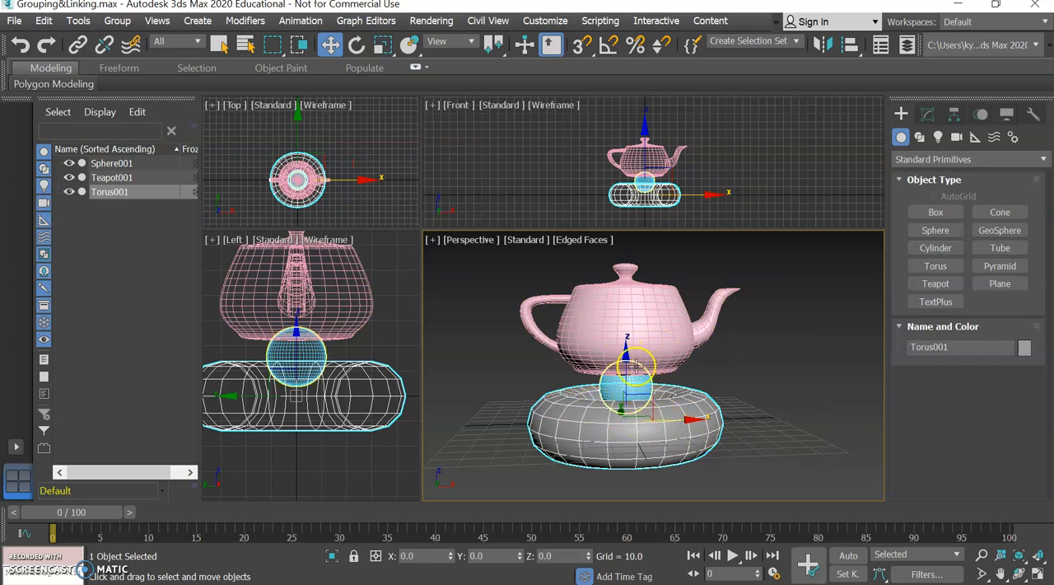
Select the teapot, sphere and torus together and group them under the name "Tower of Craziness"
left_click(469, 316)
left_click_drag(453, 273, 660, 440)
left_click_drag(796, 488, 814, 489)
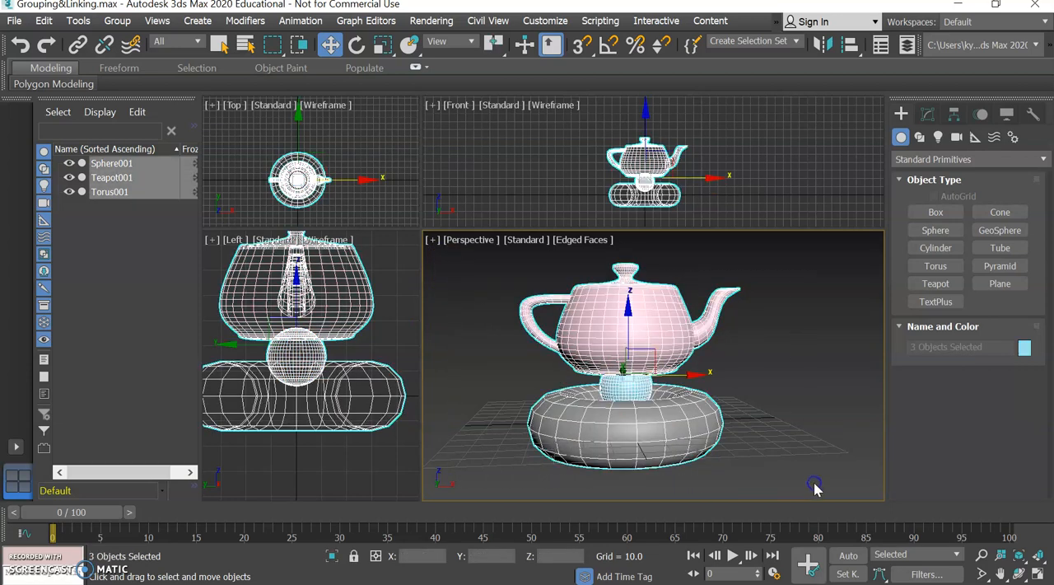
left_click(120, 22)
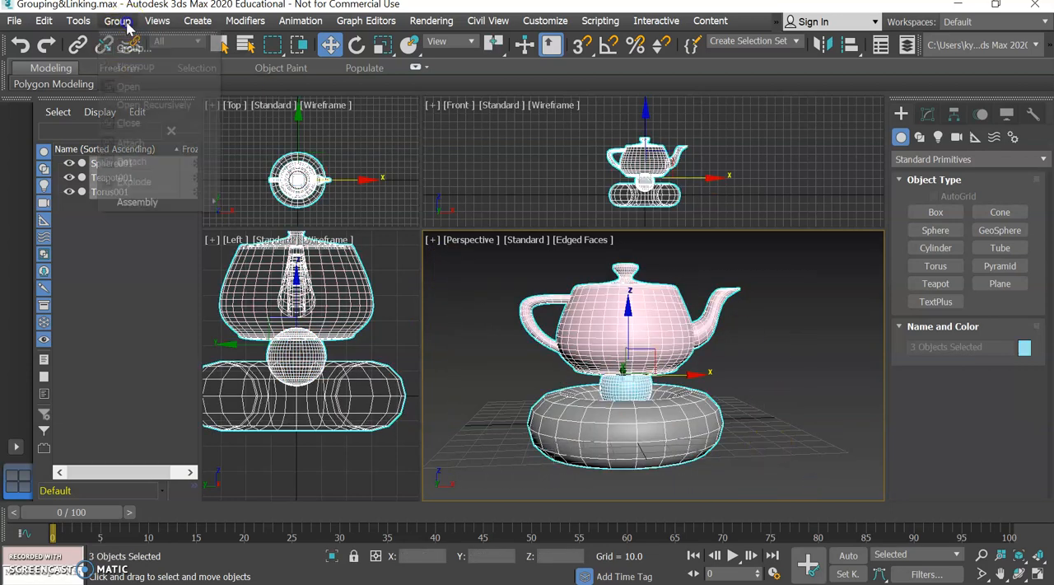
left_click(131, 50)
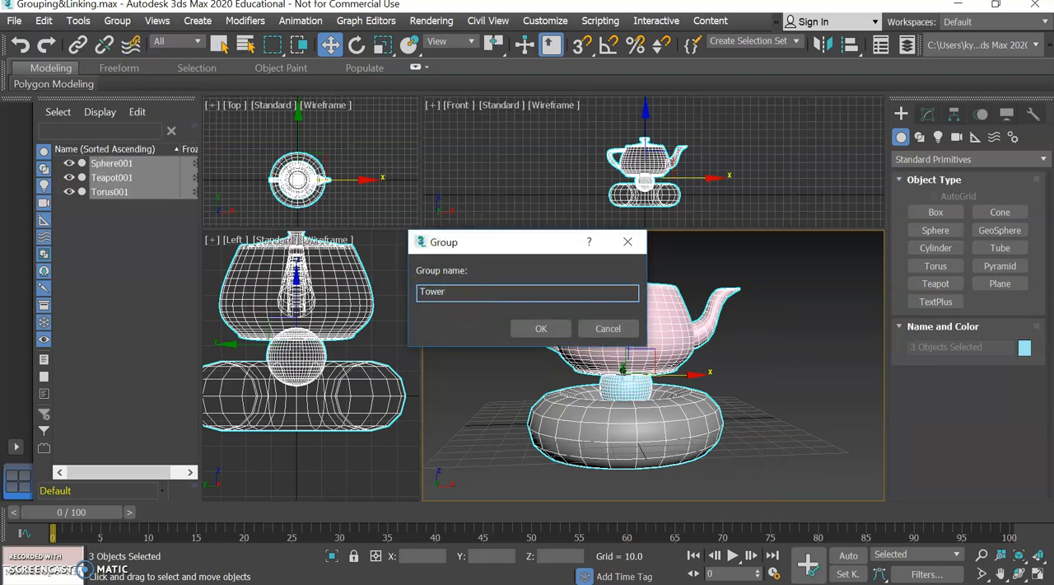
type("Tower of Craziness")
key("Return")
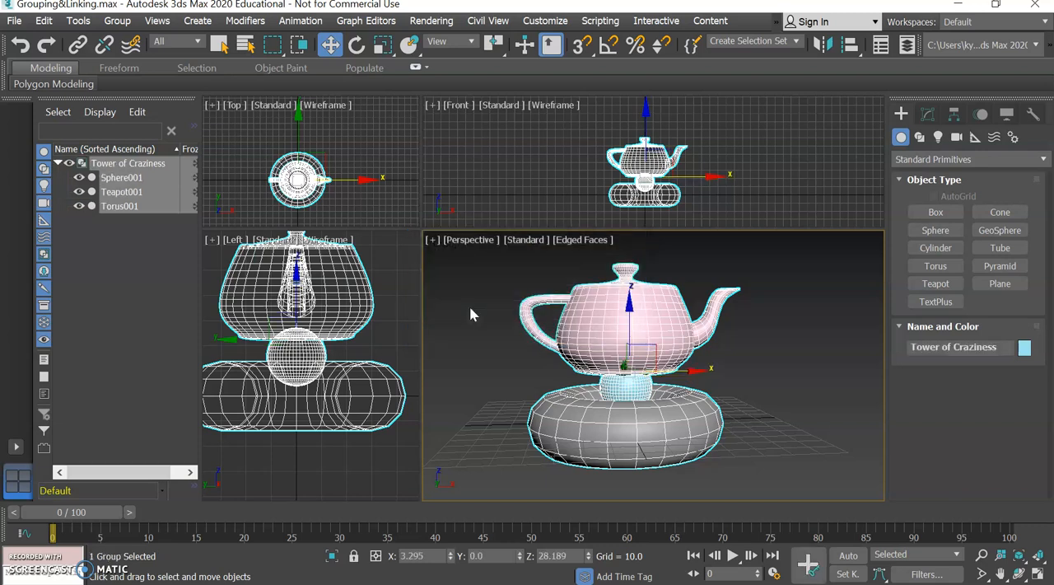
Examine the group's member hierarchy and test selecting the tower by picking the teapot in the Perspective view
left_click(60, 163)
left_click(58, 163)
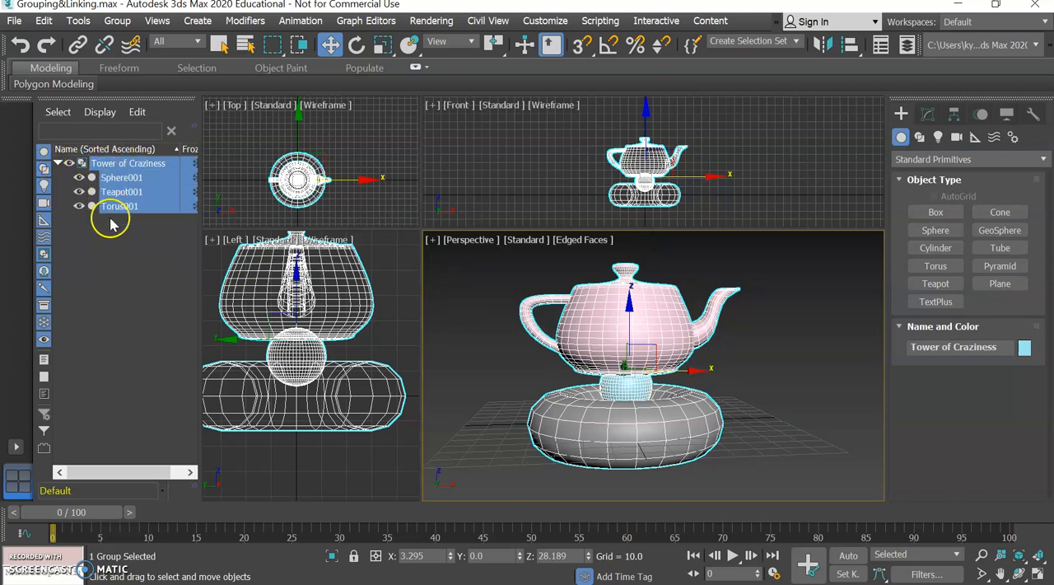
left_click(151, 261)
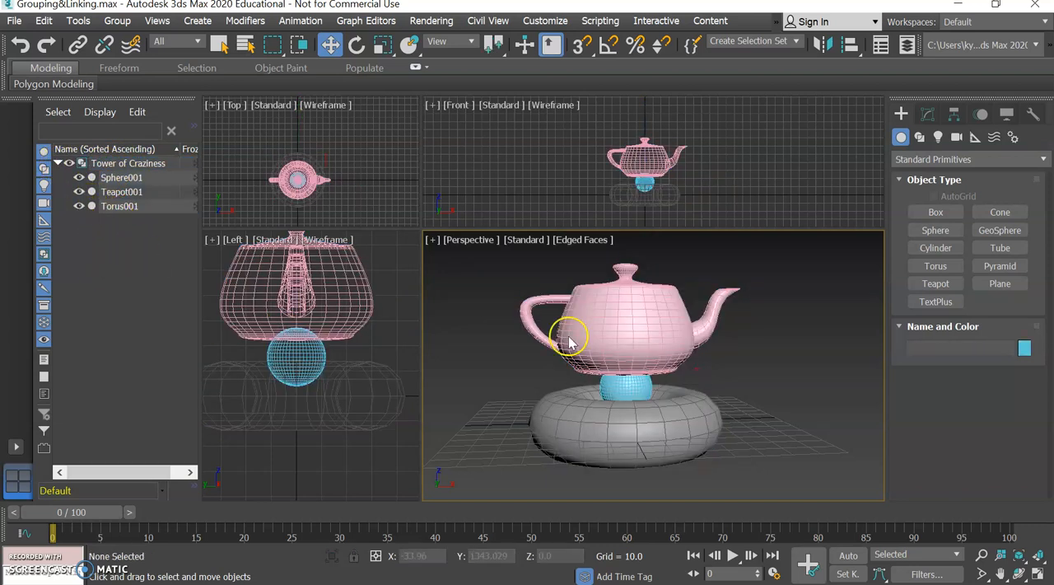
left_click(611, 339)
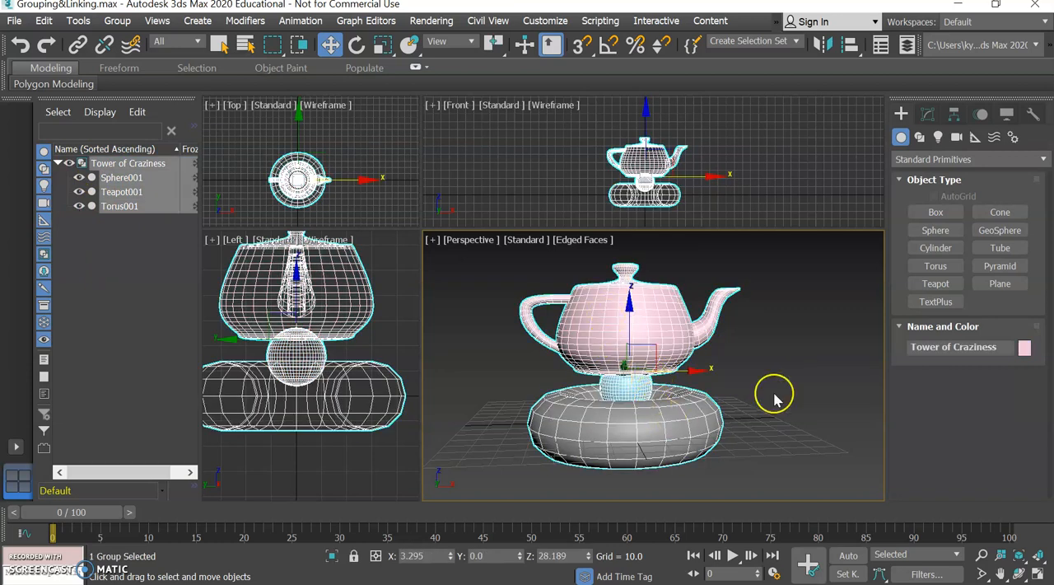
left_click(727, 398)
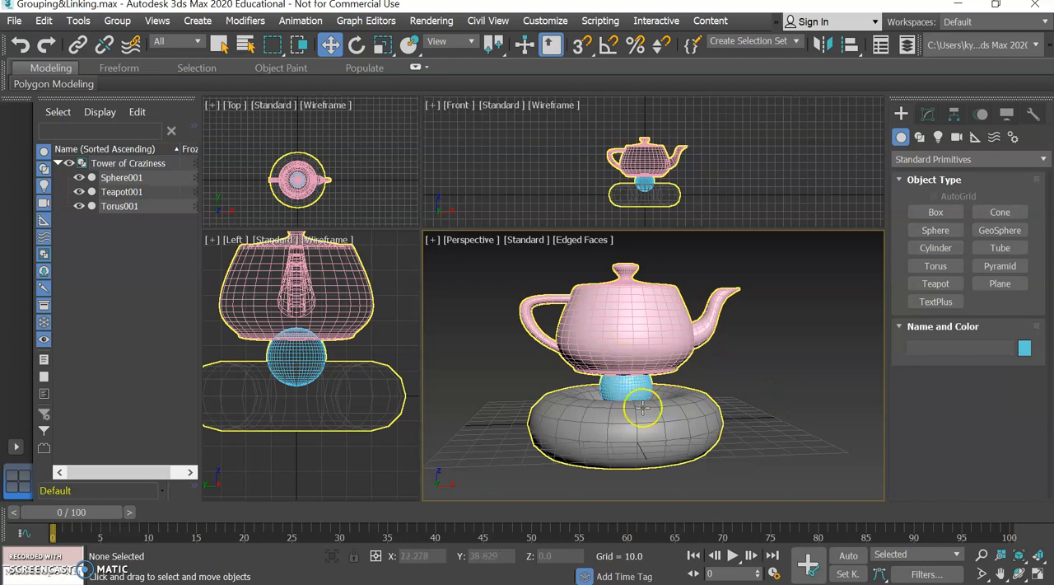
left_click(612, 338)
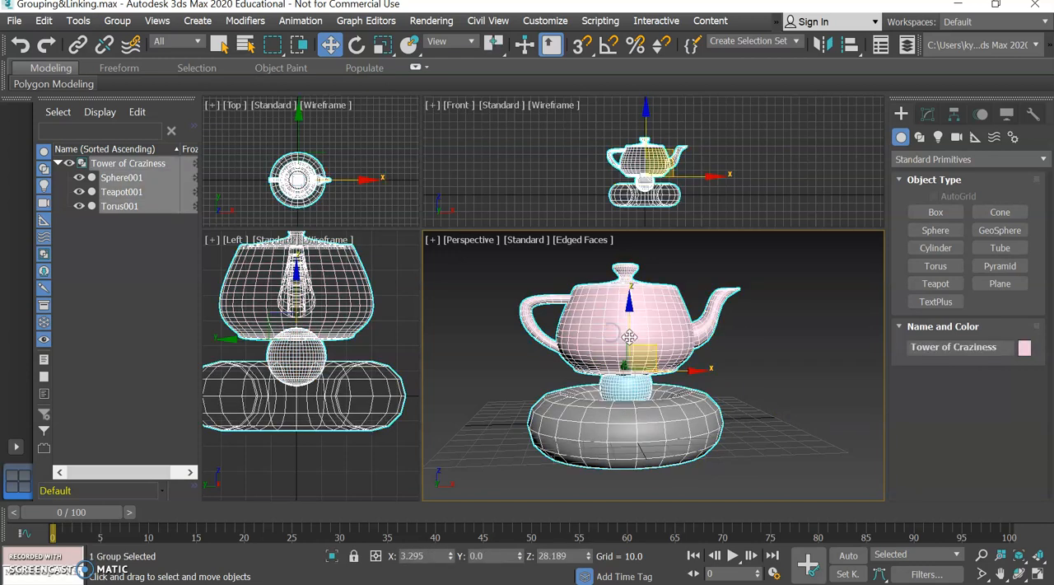
left_click(806, 356)
left_click(663, 338)
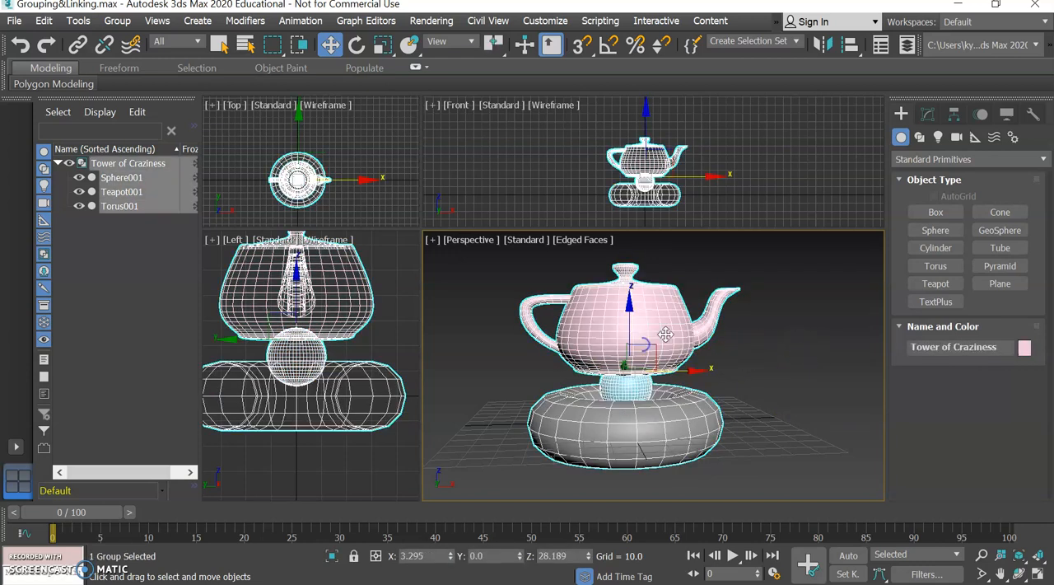
Move the Tower of Craziness group back and forth along X, ending at about X 3, and collapse its member list
left_click_drag(696, 371, 710, 393)
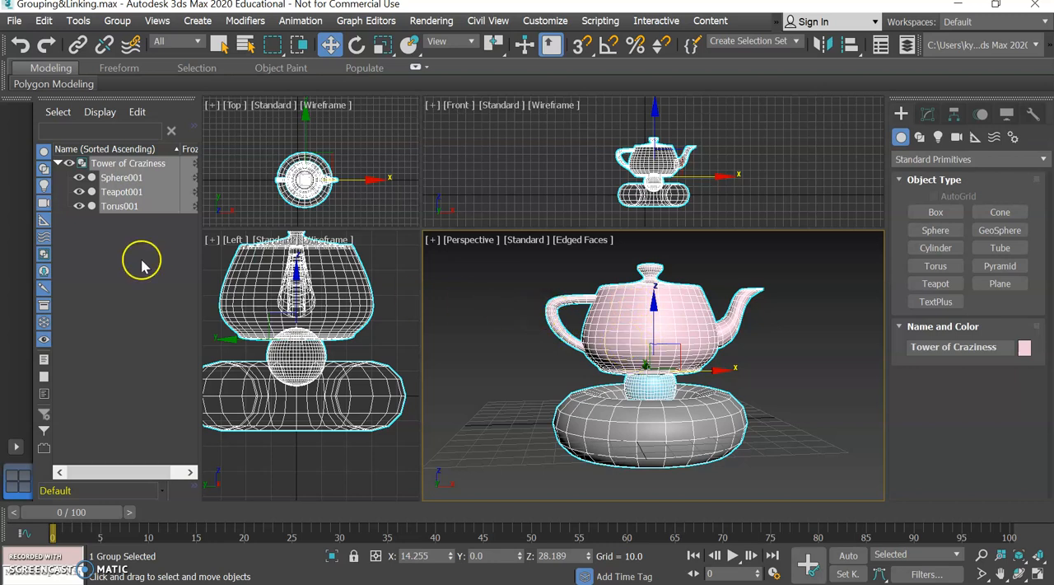
left_click(58, 163)
left_click(505, 385)
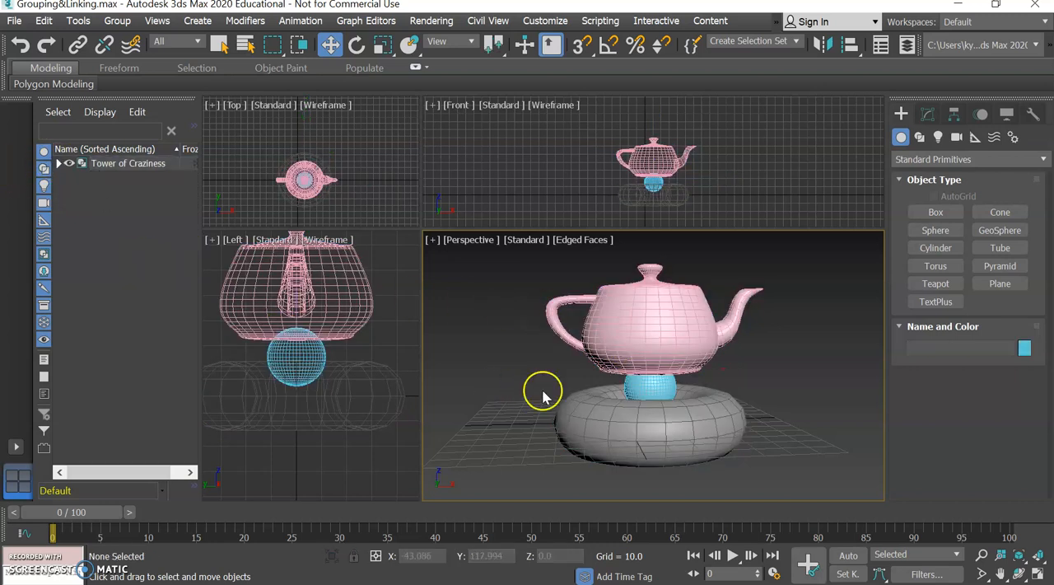
left_click(706, 430)
left_click_drag(717, 371, 692, 413)
Test selecting the group by picking the teapot in the viewport and the Teapot001 and Sphere001 entries in the object list
left_click(770, 379)
left_click(658, 329)
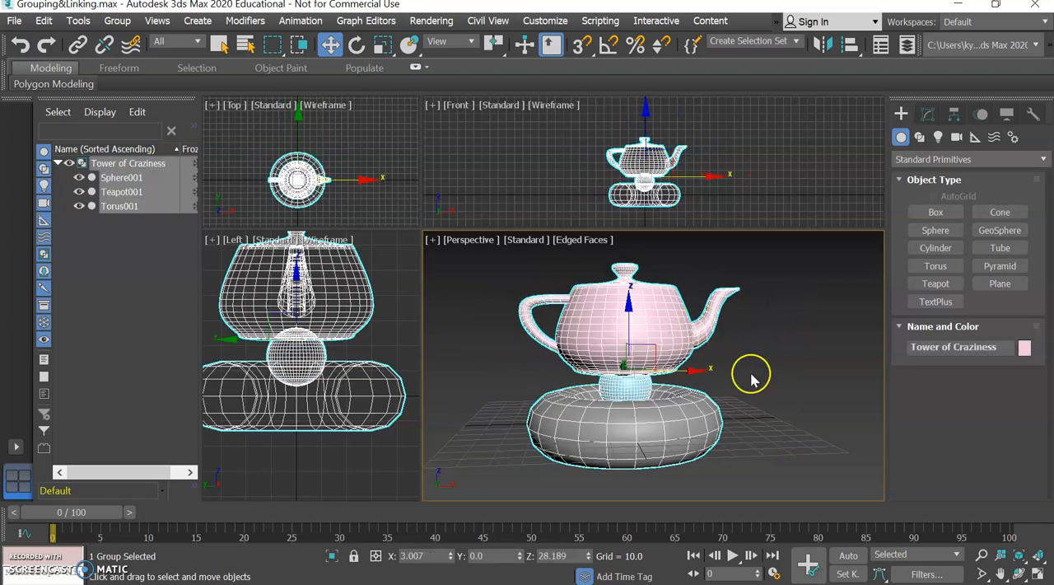
left_click(131, 238)
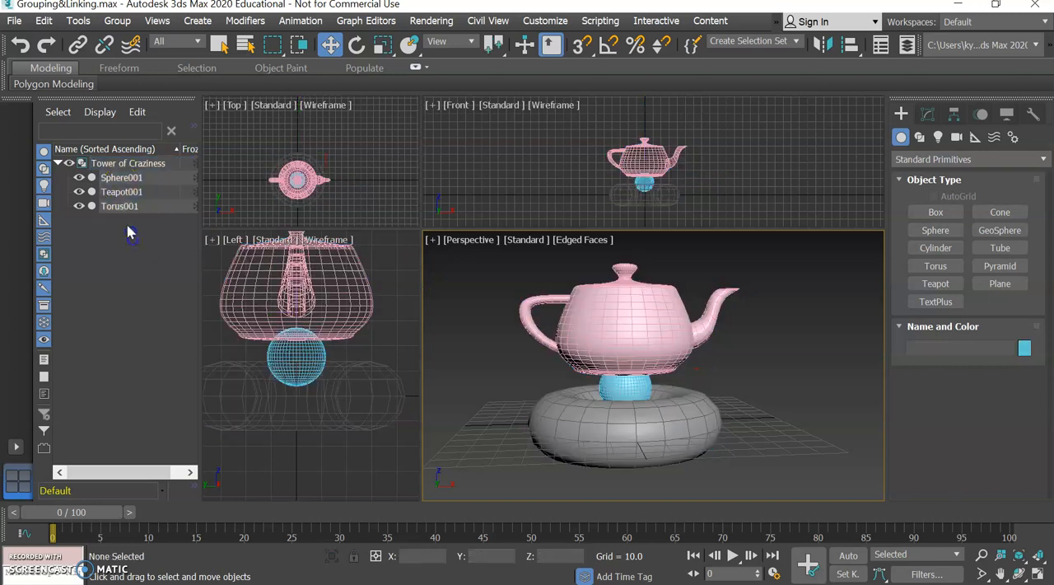
left_click(129, 195)
left_click(126, 180)
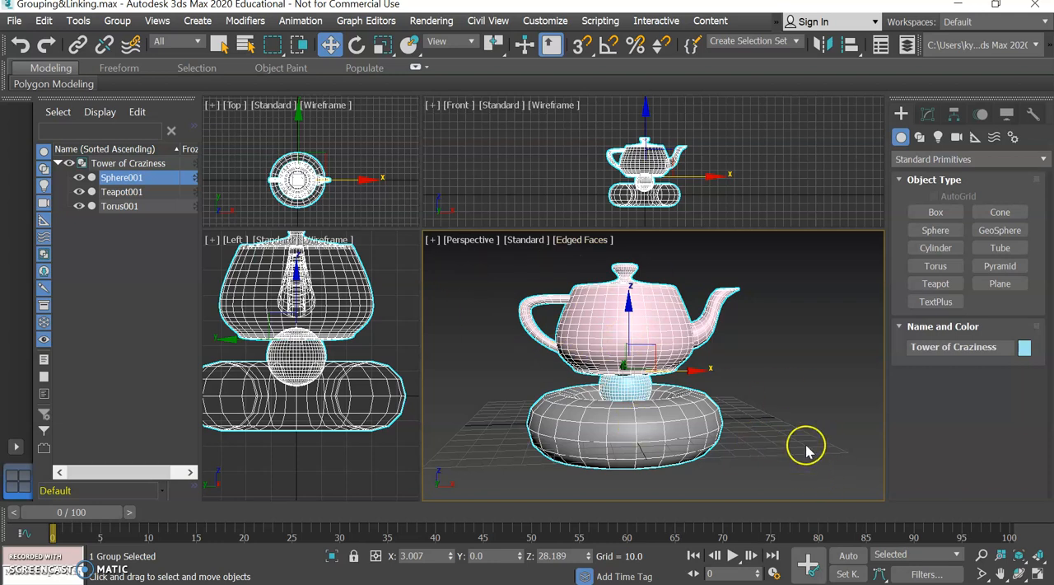
Reselect the Tower of Craziness group through the teapot and shift it about 1.25 units along X
left_click(790, 397)
left_click(691, 362)
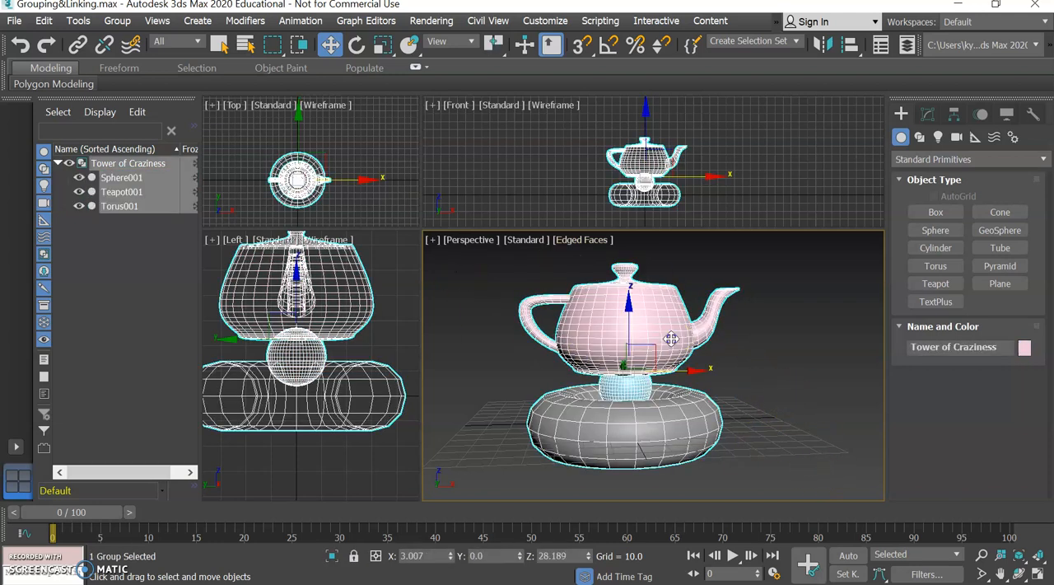
mouse_move(686, 374)
left_mouse_down()
mouse_move(701, 367)
mouse_move(690, 375)
left_mouse_up()
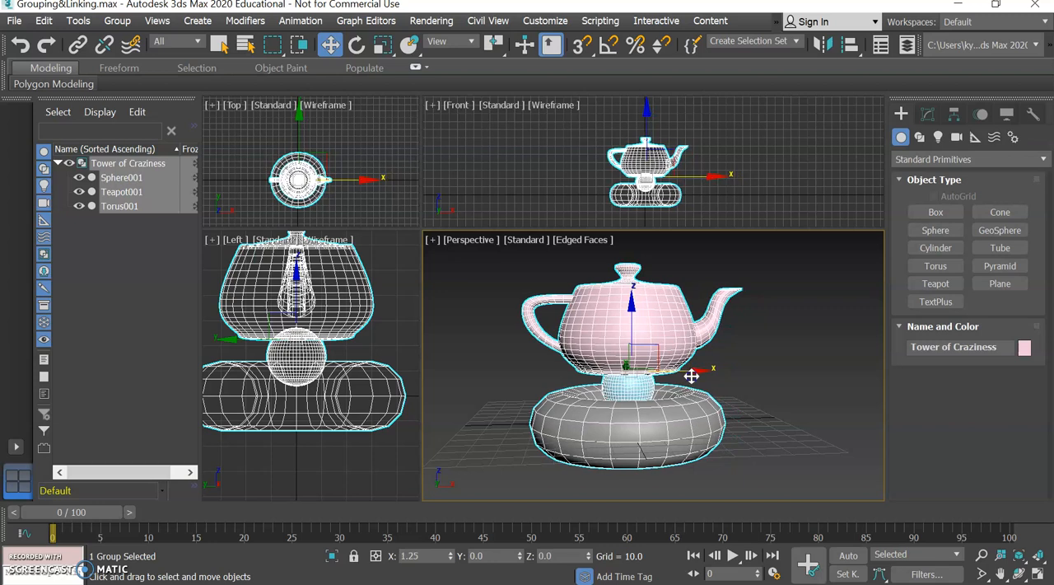
left_click(633, 302)
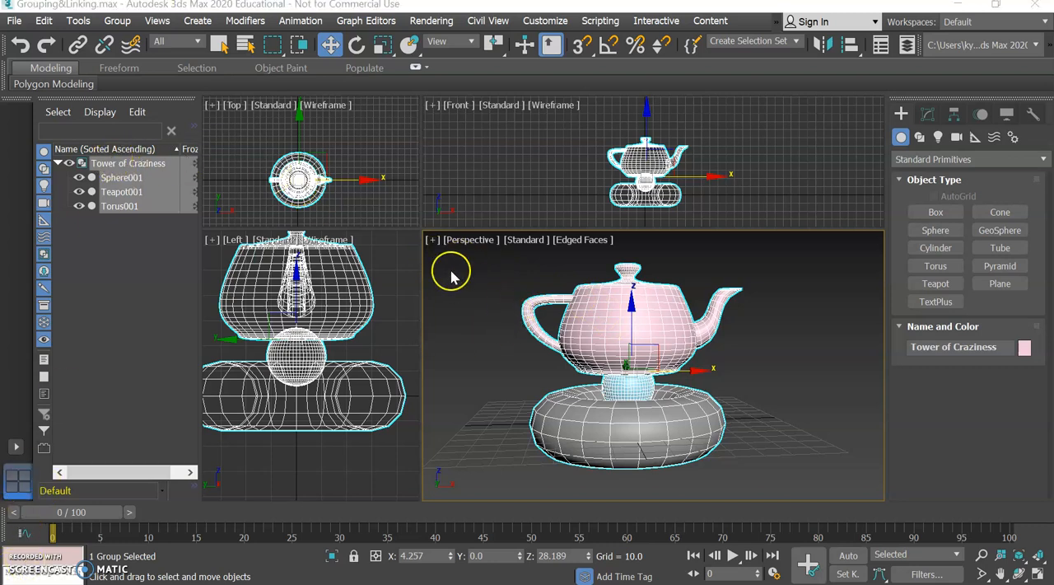
Ungroup the Tower of Craziness group and clear the selection of its members
left_click(117, 20)
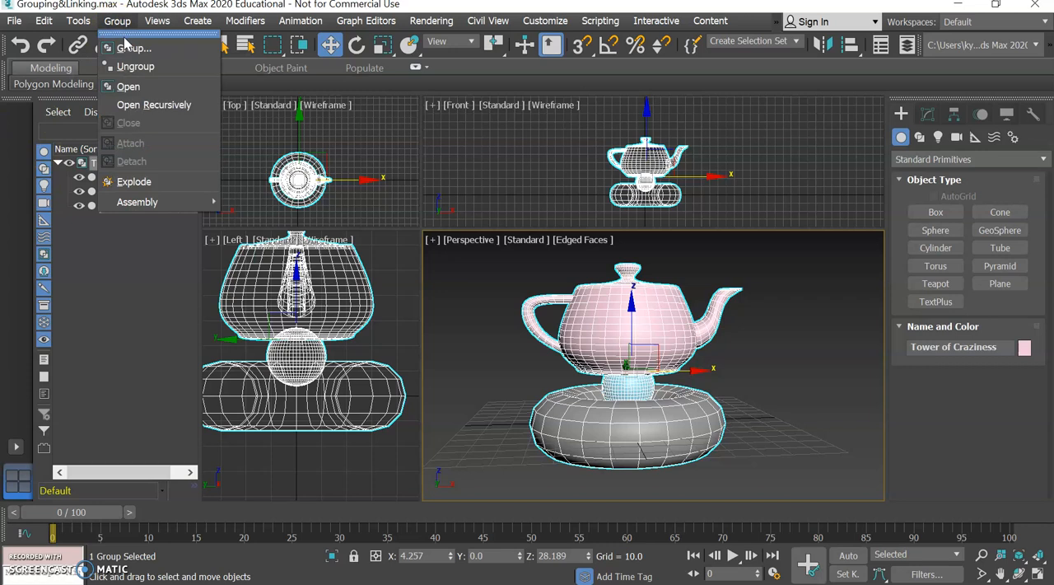
left_click(131, 68)
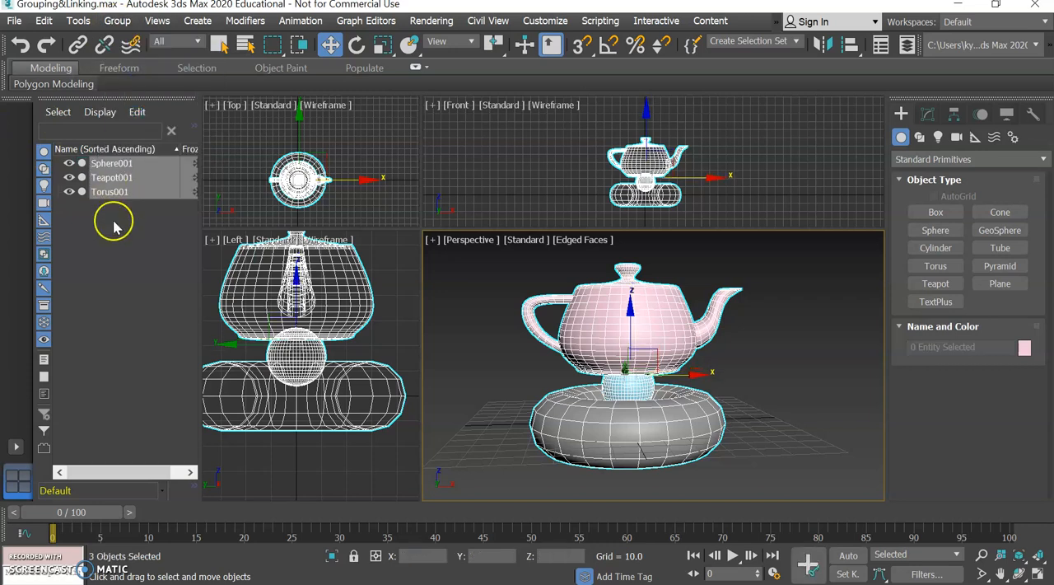
left_click(803, 366)
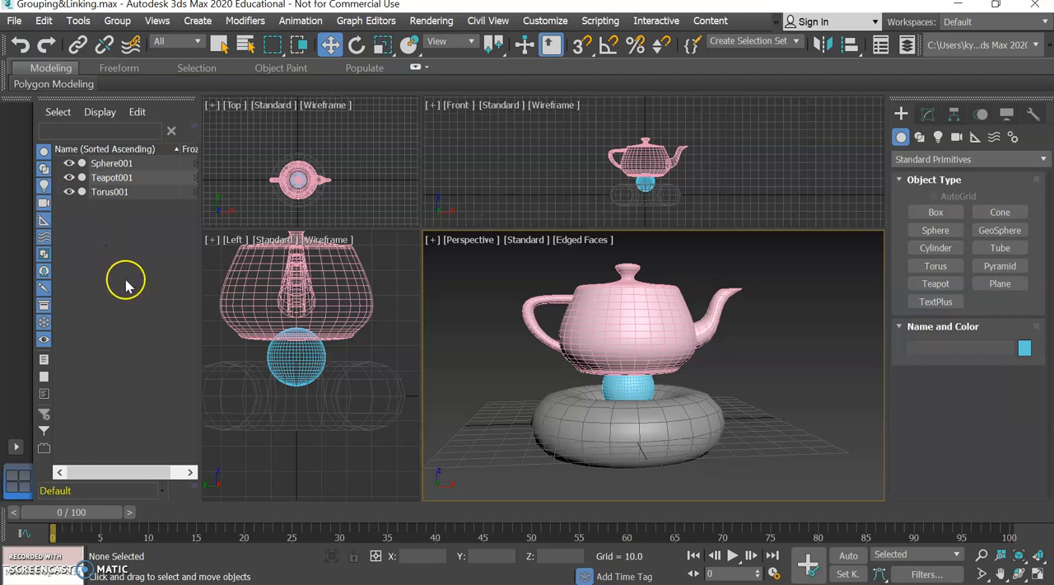
Link the teapot to the sphere as its child with Select and Link in the Perspective view
left_click(78, 47)
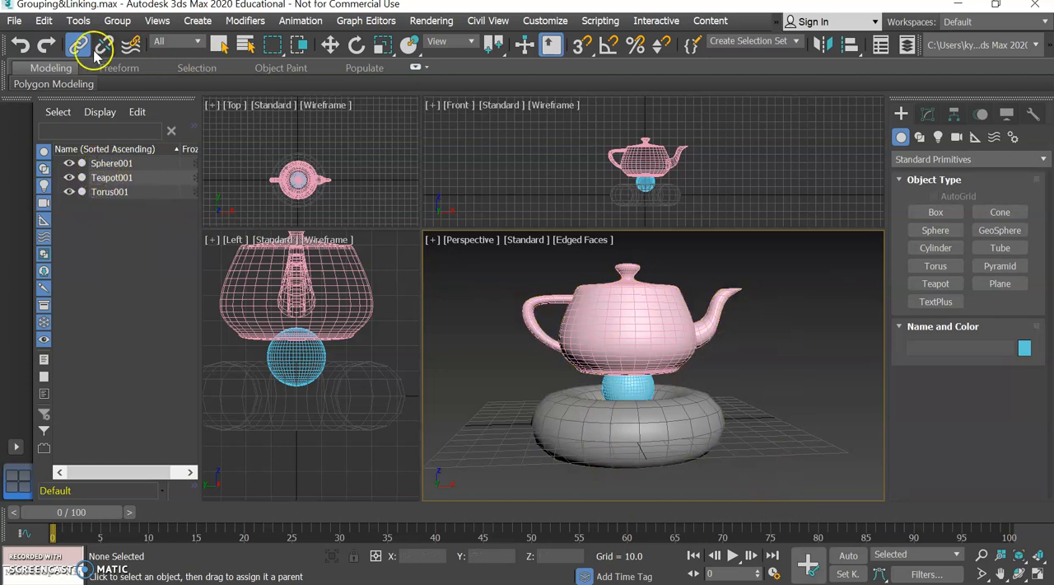
left_click(630, 313)
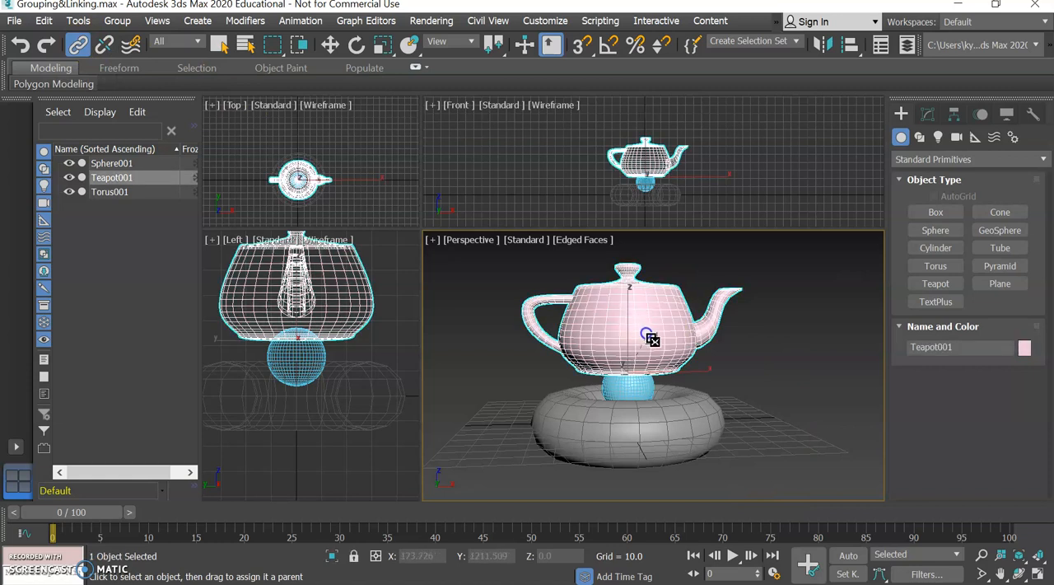
left_click(643, 381)
left_click_drag(647, 386, 646, 383)
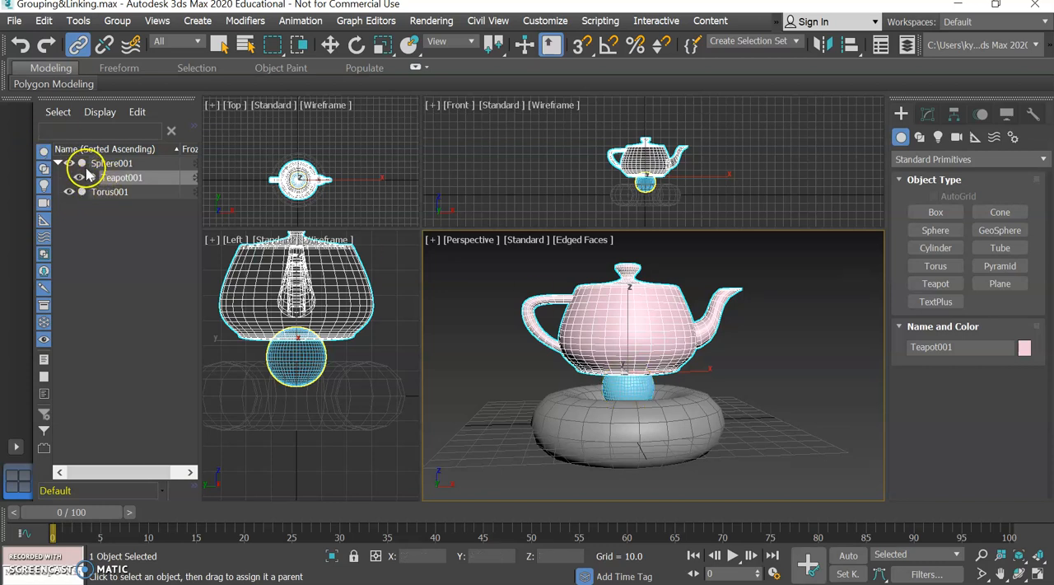
Link the sphere to the torus as its child, and leave the linking tool for plain selection
left_click(633, 387)
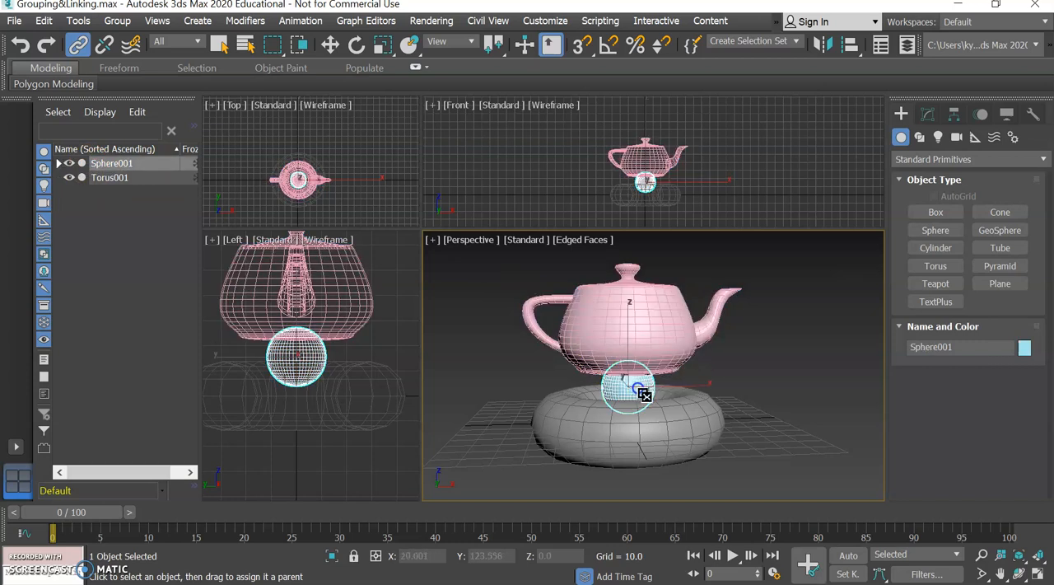
left_click_drag(658, 403, 650, 432)
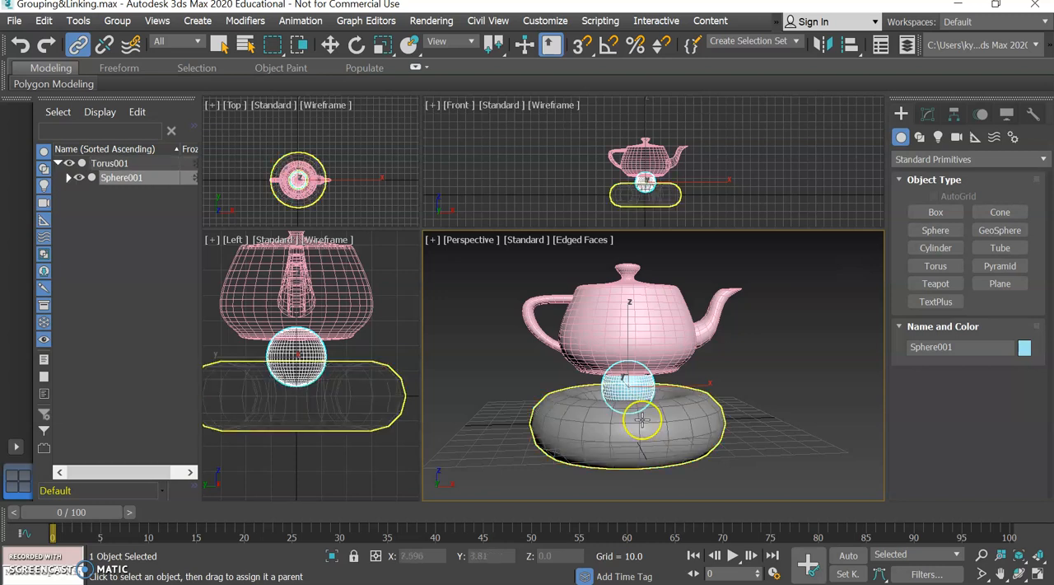
left_click(77, 45)
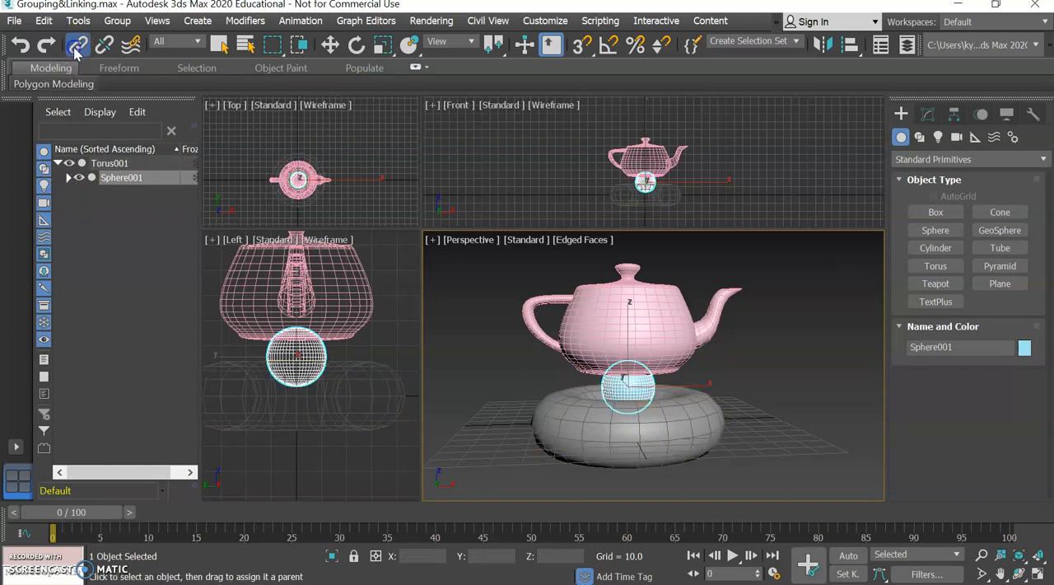
left_click(219, 43)
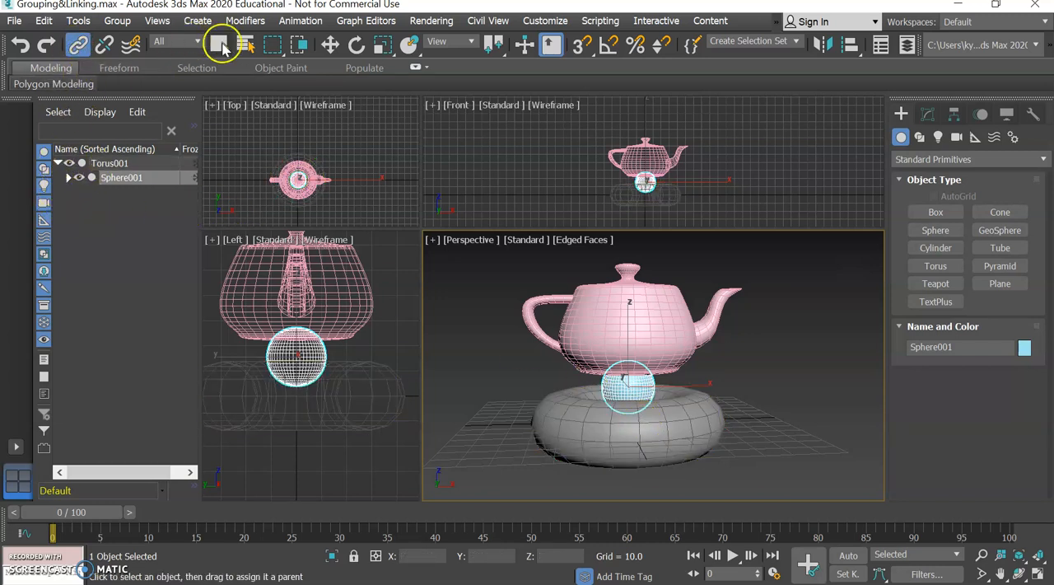
Expand the Sphere001 branch to examine the linked hierarchy from the torus down to the teapot
left_click(69, 178)
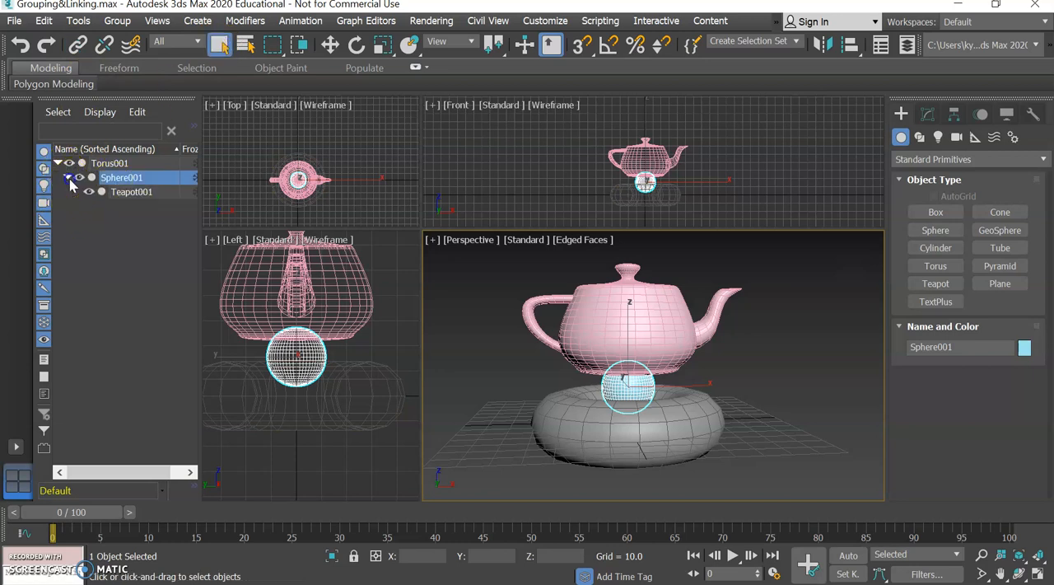
left_click(116, 163)
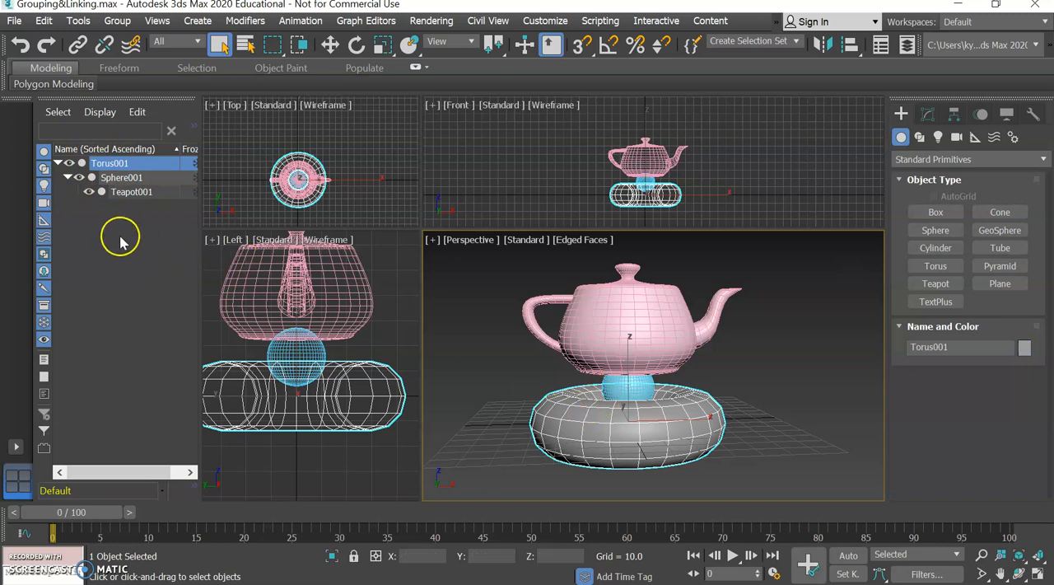
left_click(111, 234)
Move the parent torus along X, undo the larger shift, and leave it at about X 8.7
left_click(100, 165)
left_click(330, 46)
mouse_move(693, 422)
left_mouse_down()
mouse_move(654, 419)
mouse_move(732, 420)
mouse_move(702, 427)
left_mouse_up()
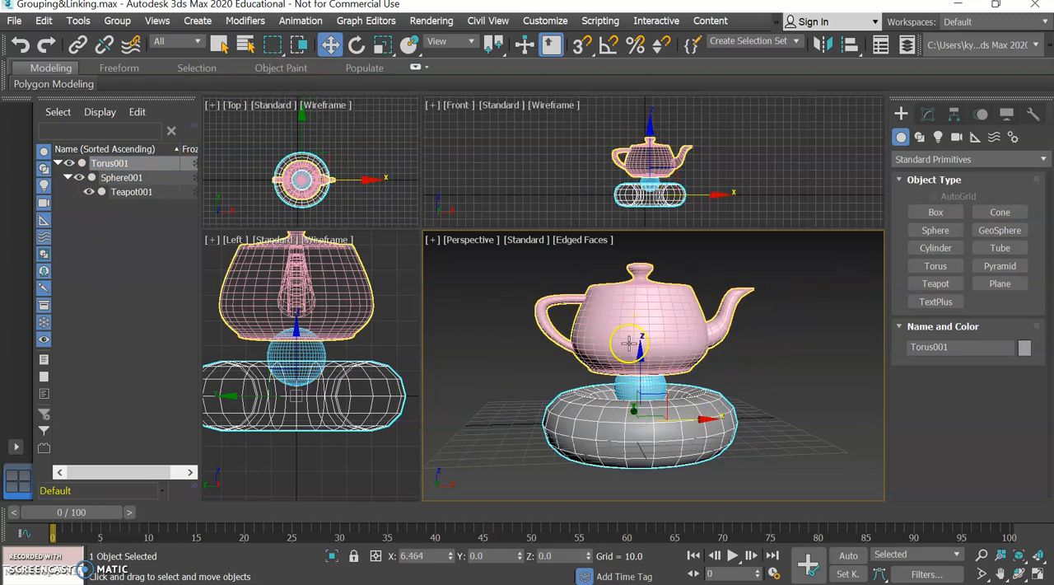
left_click_drag(690, 421, 724, 422)
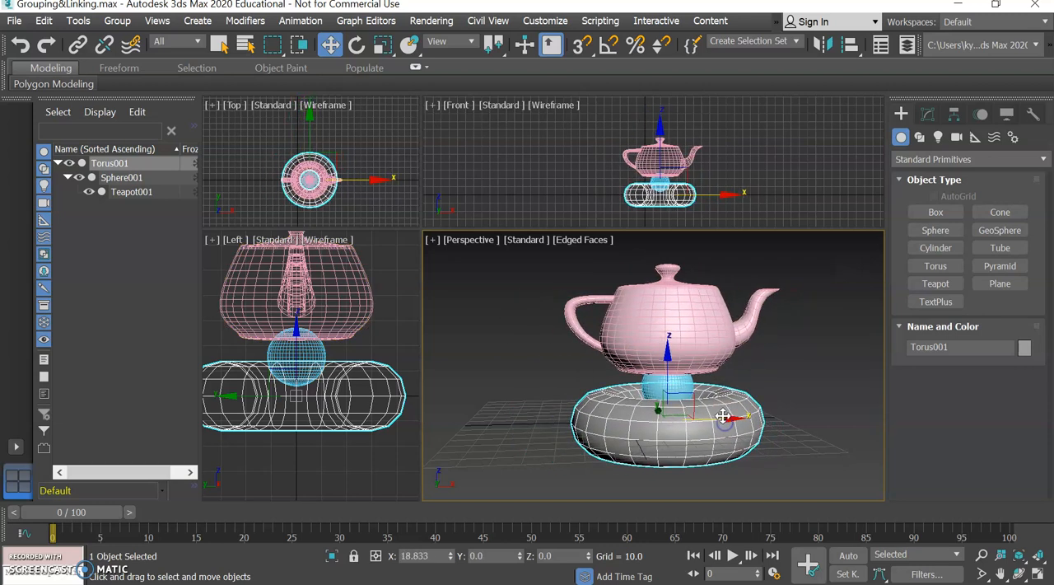
key("ctrl+z")
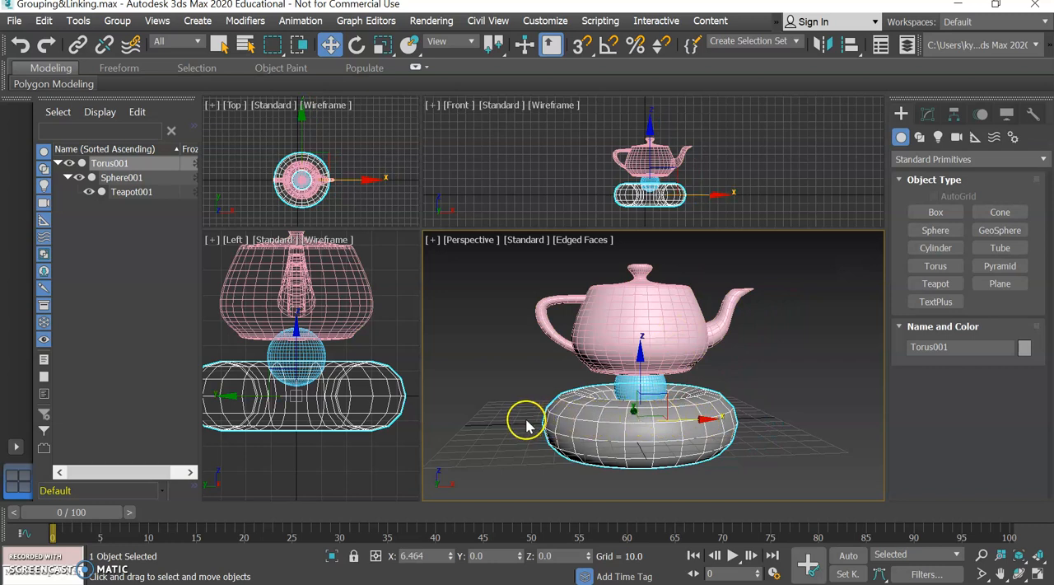
left_click_drag(678, 421, 700, 423)
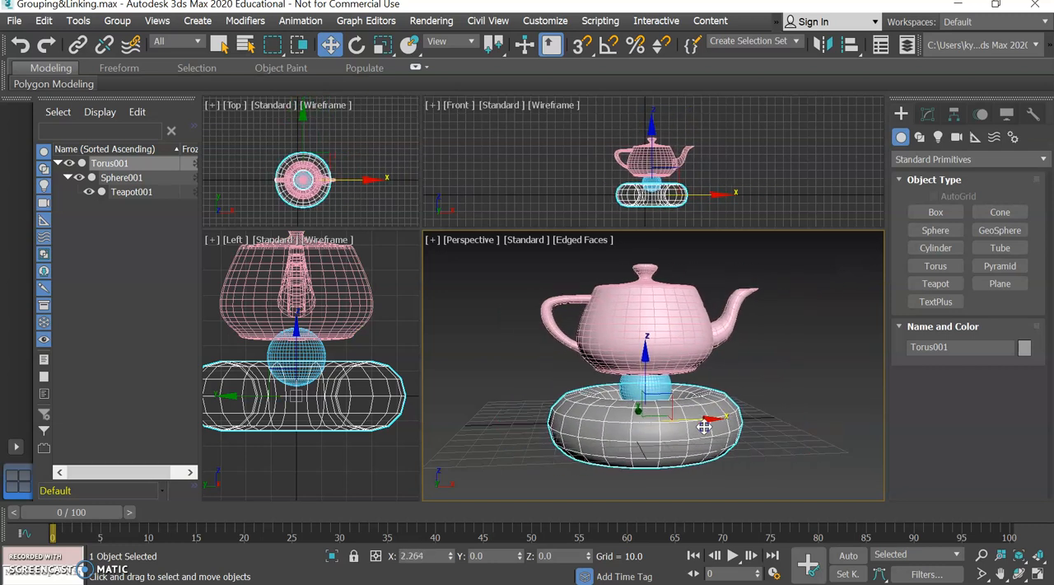
Rotate the teapot alone by about 25 degrees around Y so that it tips on the sphere
left_click(661, 312)
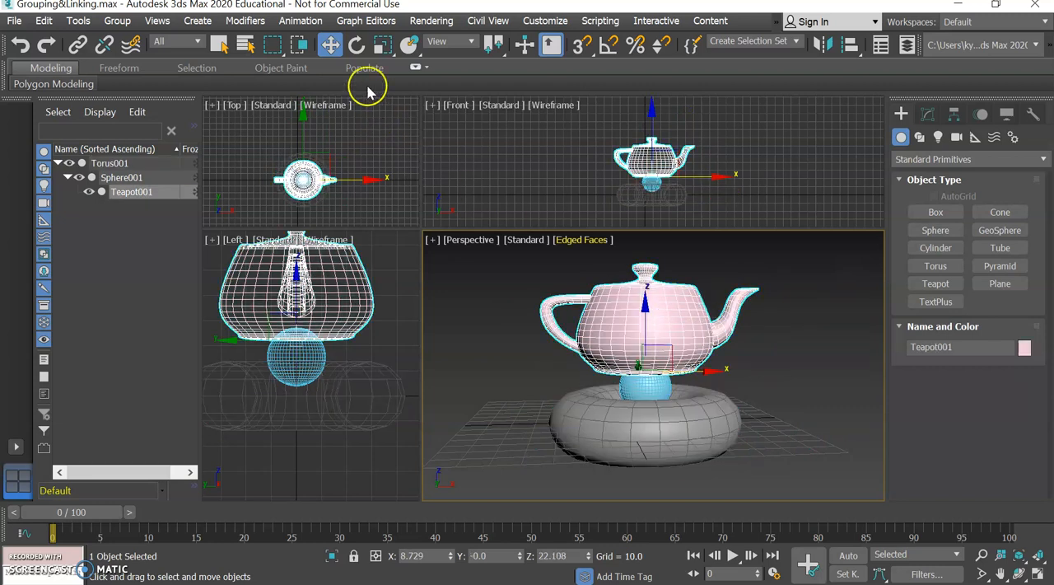
left_click(357, 46)
mouse_move(701, 327)
left_mouse_down()
mouse_move(696, 345)
mouse_move(679, 337)
mouse_move(690, 313)
left_mouse_up()
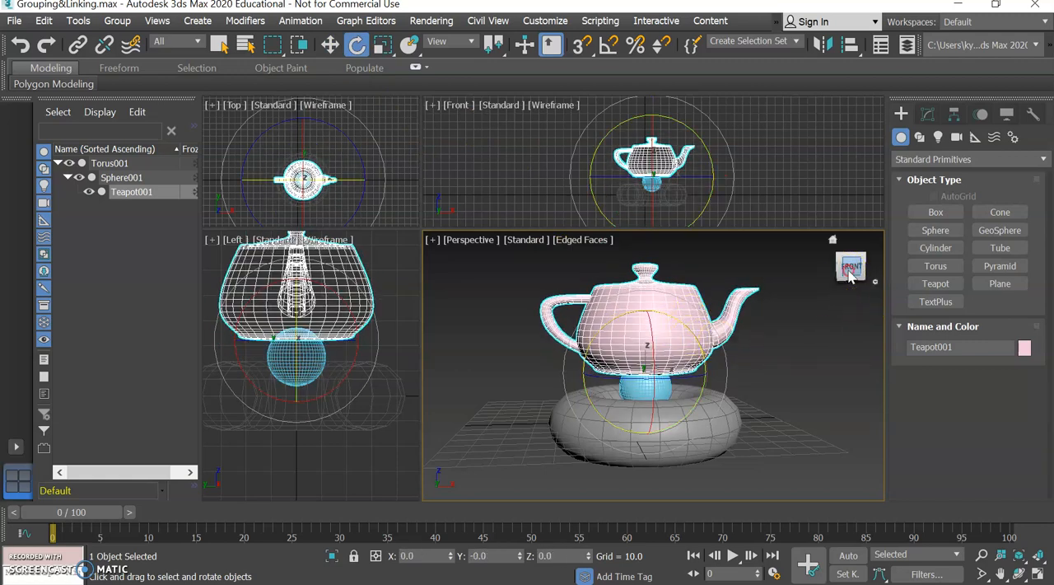
middle_click_drag(851, 271, 822, 277)
left_click_drag(660, 337, 673, 352)
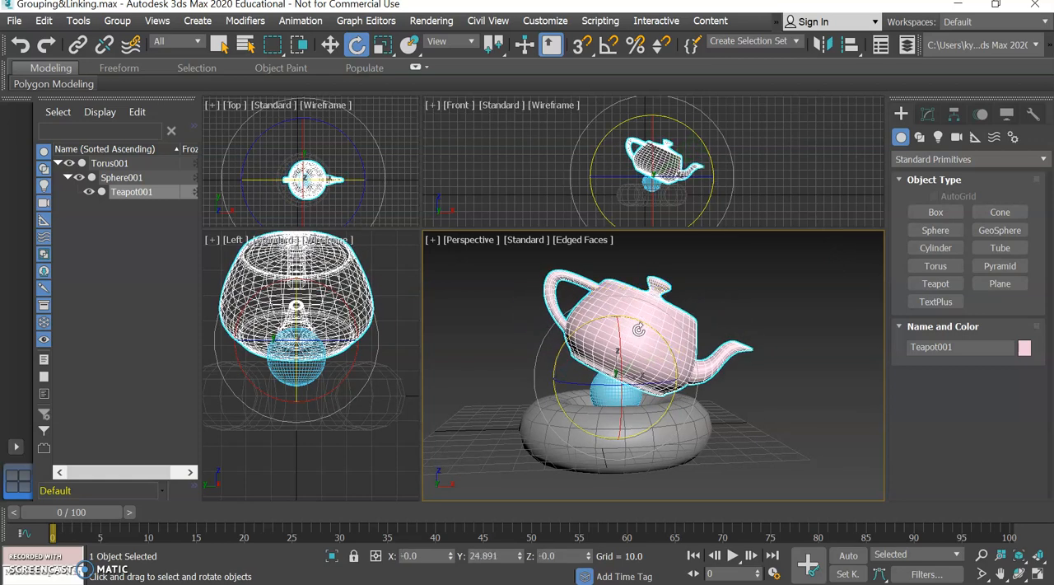
Select Torus001 and move it with its linked children along X to about X -3.8
left_click(109, 164)
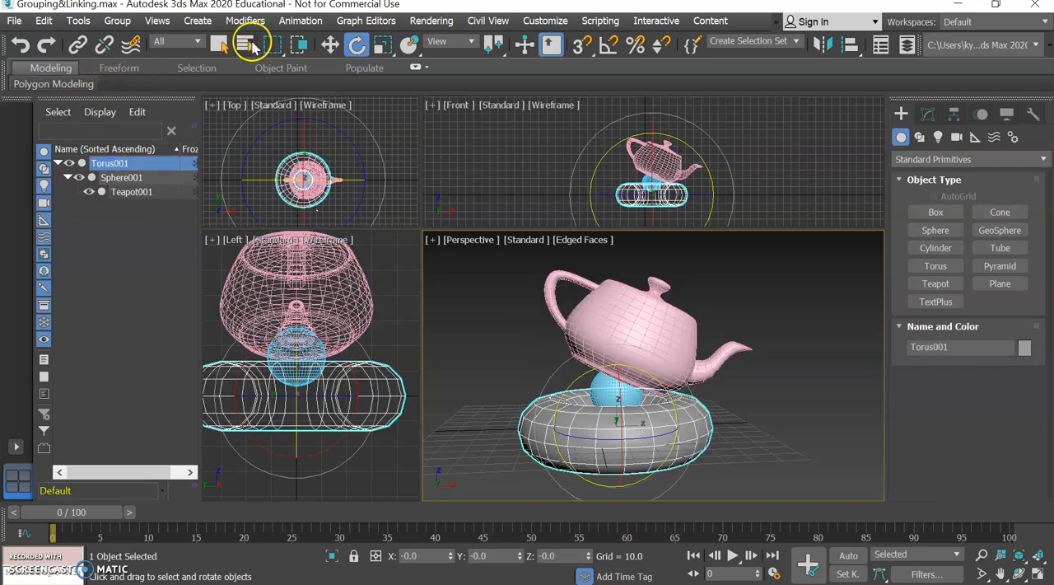
left_click(329, 45)
left_click_drag(682, 424, 657, 425)
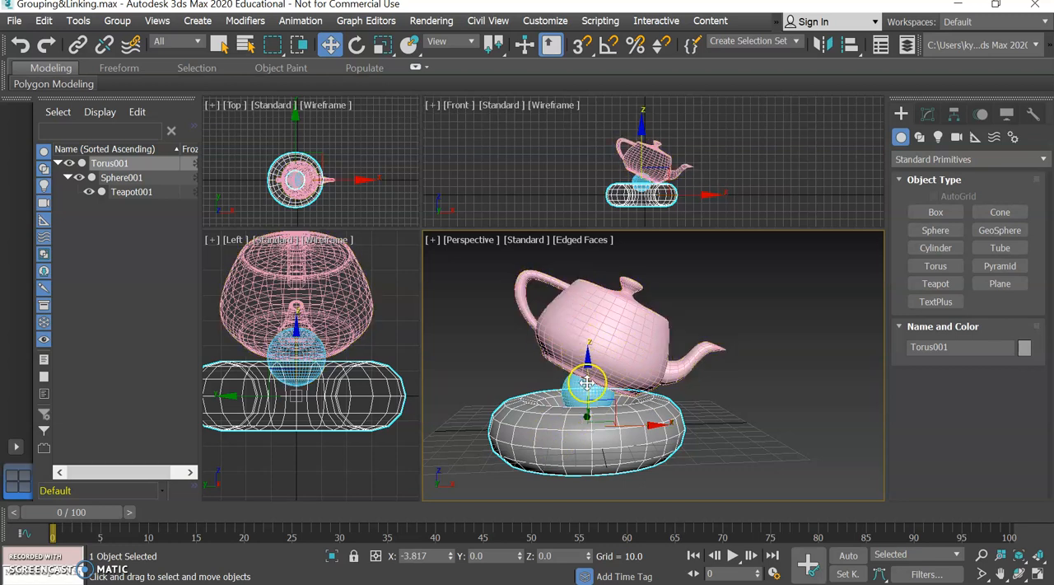
Move the teapot alone to about X 39, and shift the parent torus to about X 17
left_click(125, 194)
left_click_drag(648, 378, 746, 376)
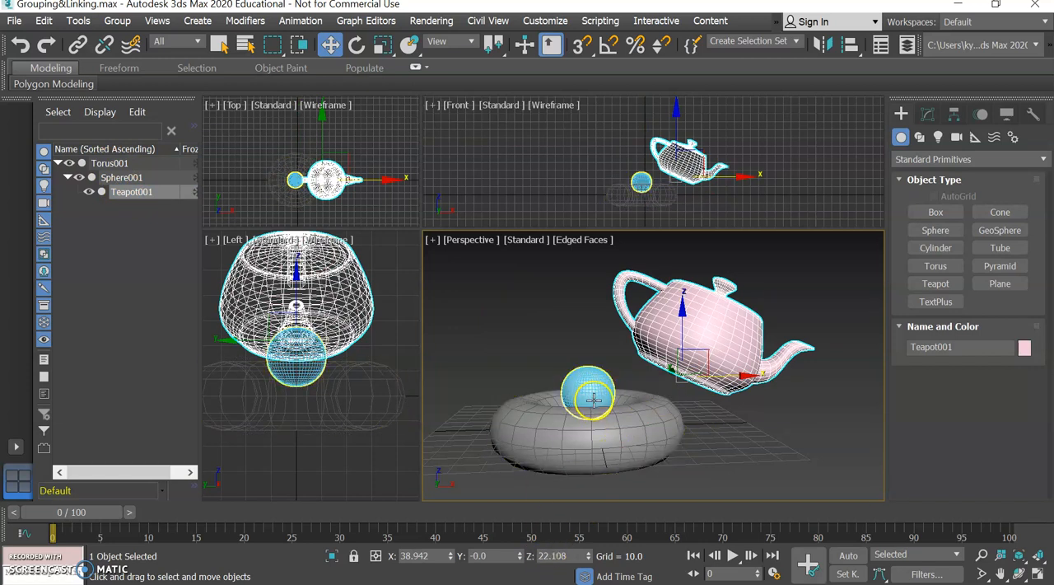
left_click(610, 434)
left_click_drag(649, 426, 695, 435)
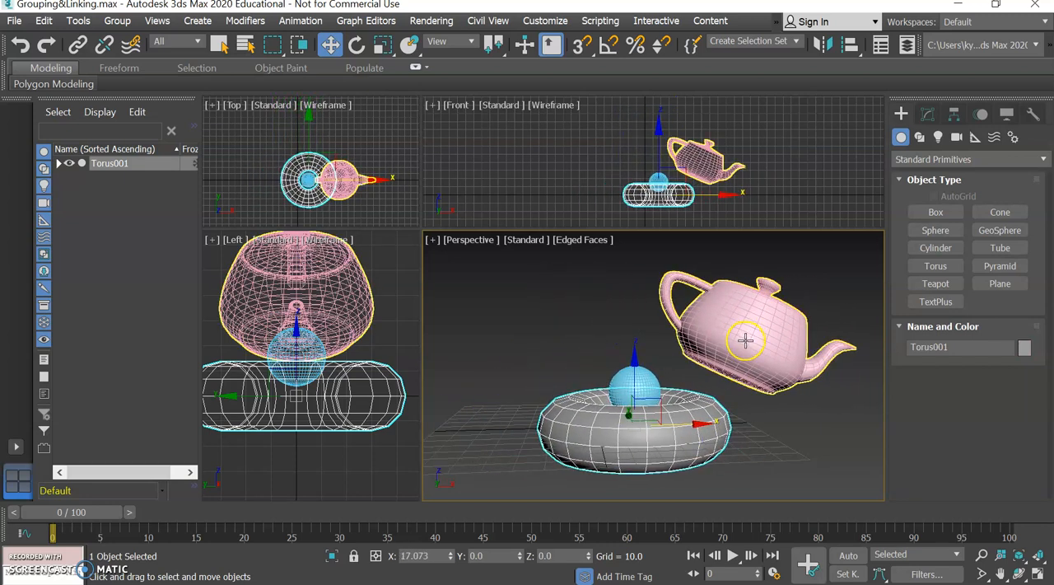
Expand the Torus001 hierarchy and move the sphere with its linked teapot along X to about X -41
left_click(59, 163)
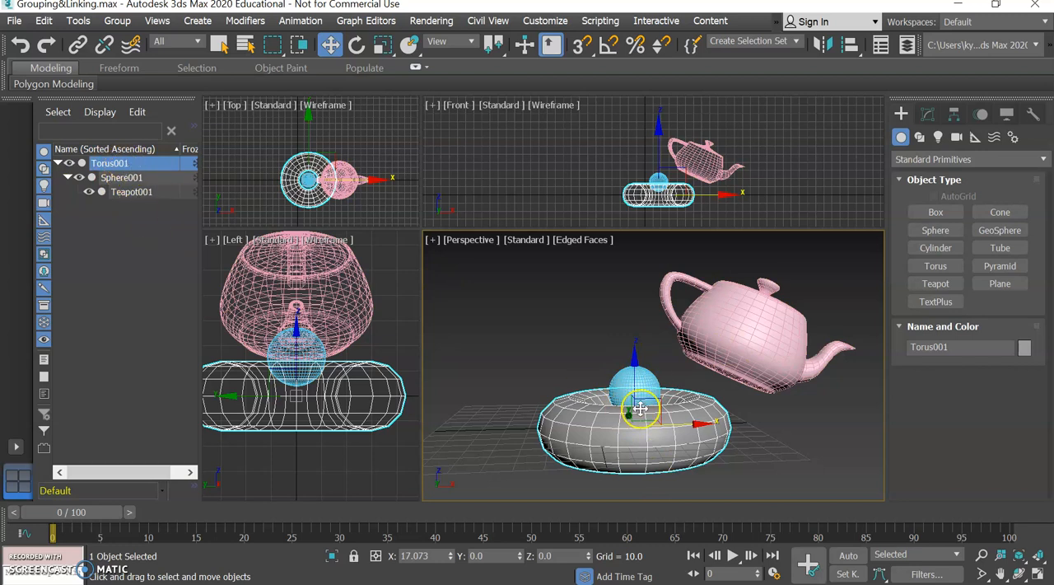
left_click(652, 381)
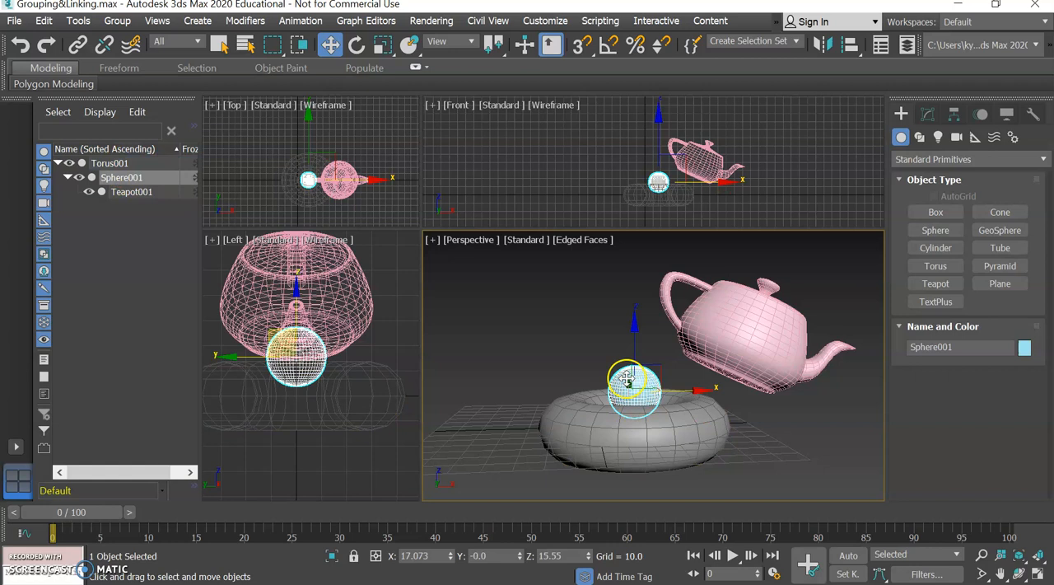
left_click(649, 393)
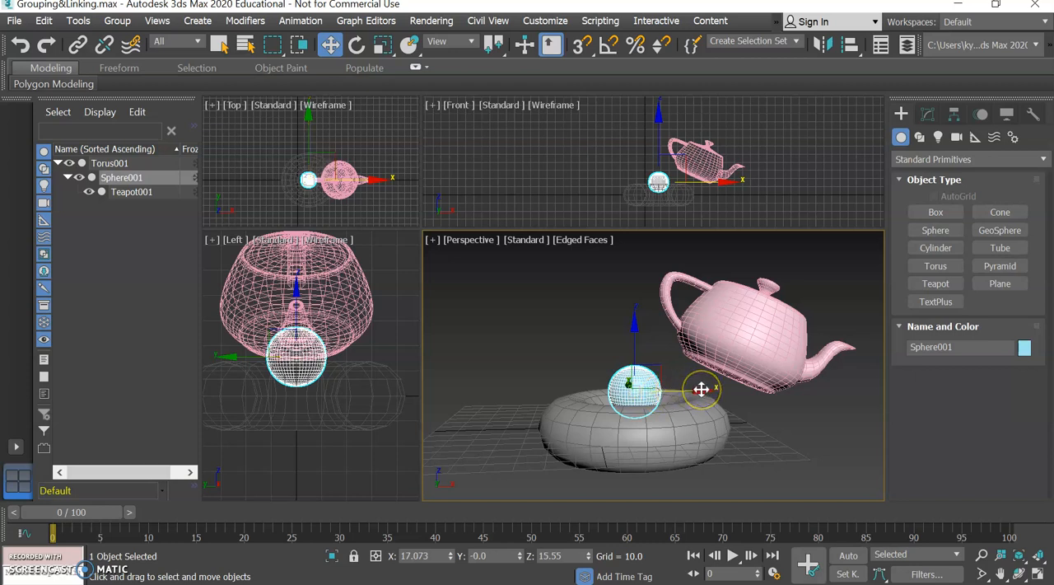
left_click_drag(702, 389, 586, 387)
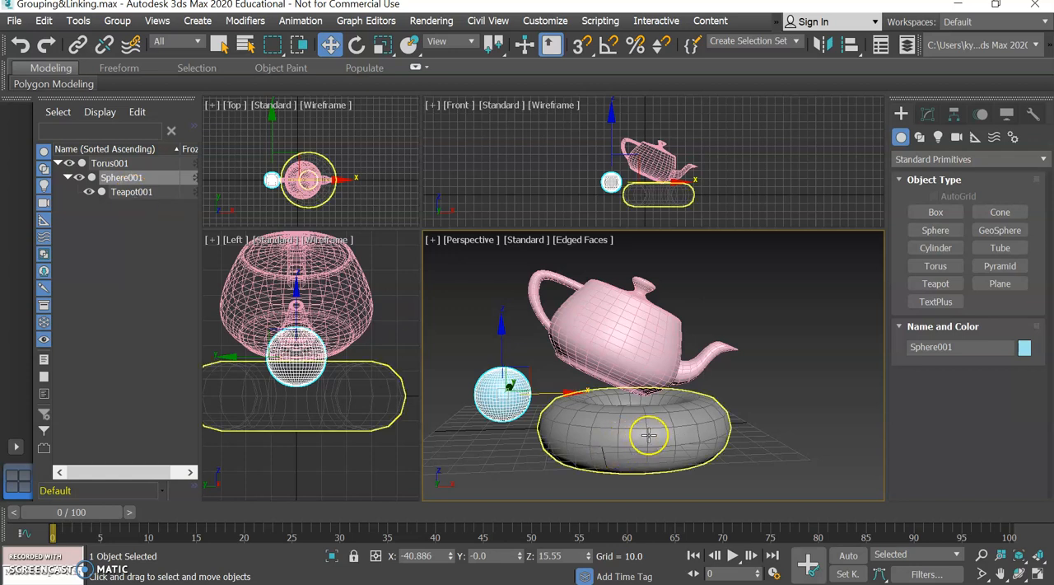
Undo the test moves of the sphere, torus and teapot along with the teapot's rotation
key("ctrl+z")
key("ctrl+z")
key("ctrl+z")
key("ctrl+y")
key("ctrl+y")
key("ctrl+y")
key("ctrl+y")
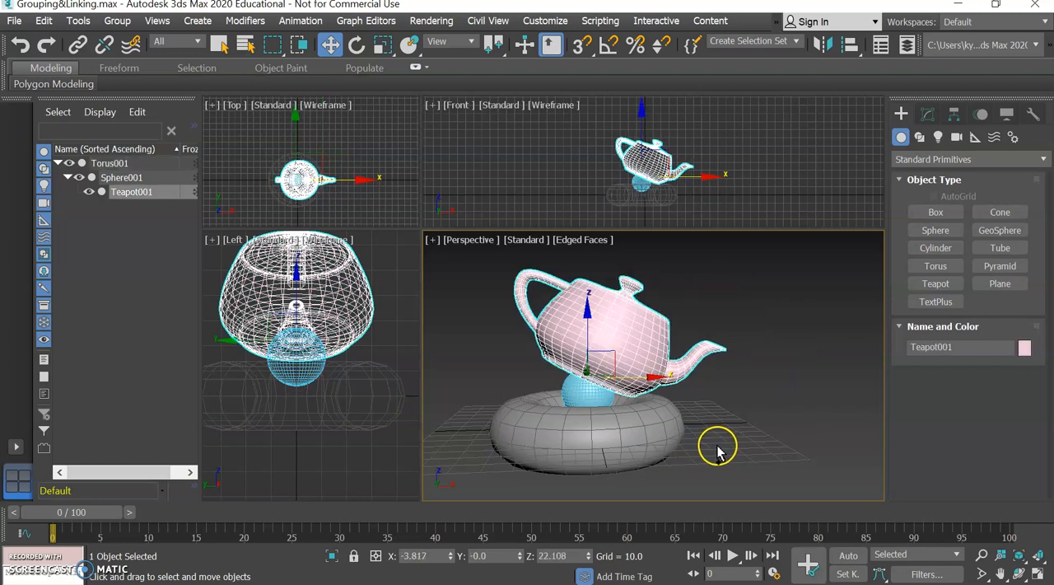
key("ctrl+z")
key("ctrl+z")
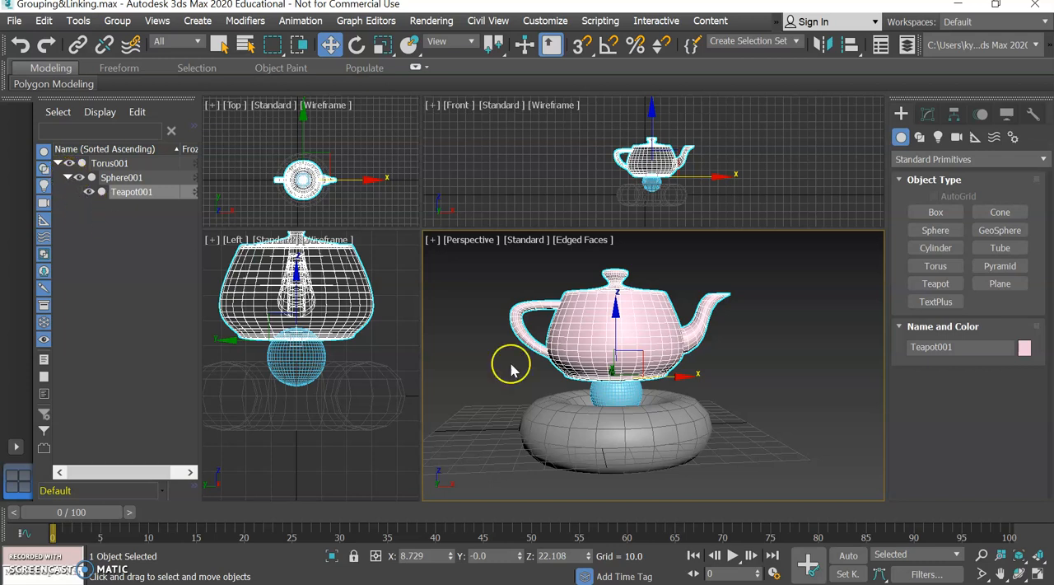
Test selecting the torus, teapot and sphere individually in the Perspective view
left_click(637, 426)
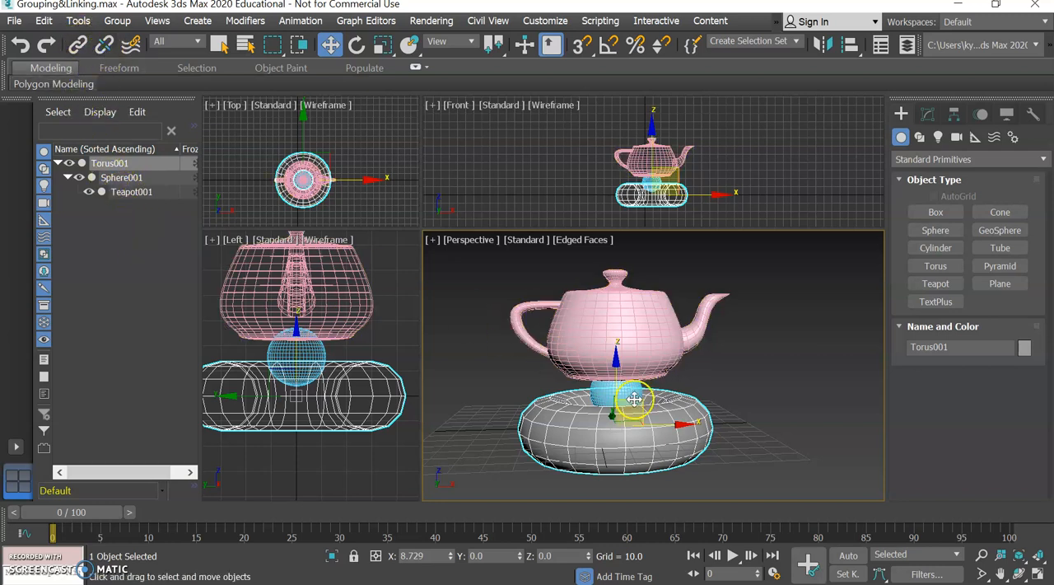
left_click(659, 345)
left_click(623, 389)
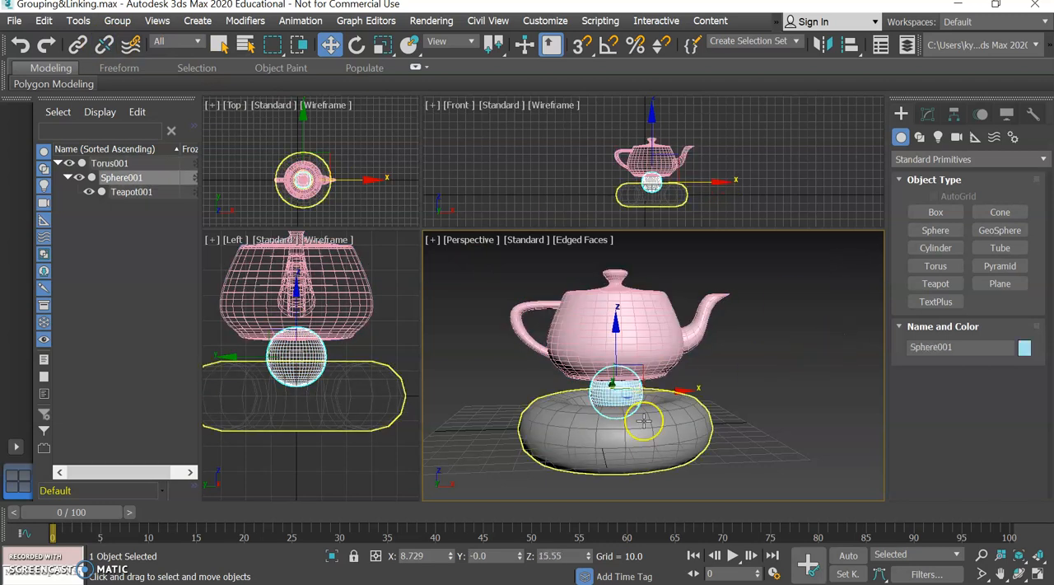
left_click(644, 421)
With Select and Link active, detach Teapot001 and Sphere001 from their parents in the object hierarchy and clear the selection
left_click(78, 45)
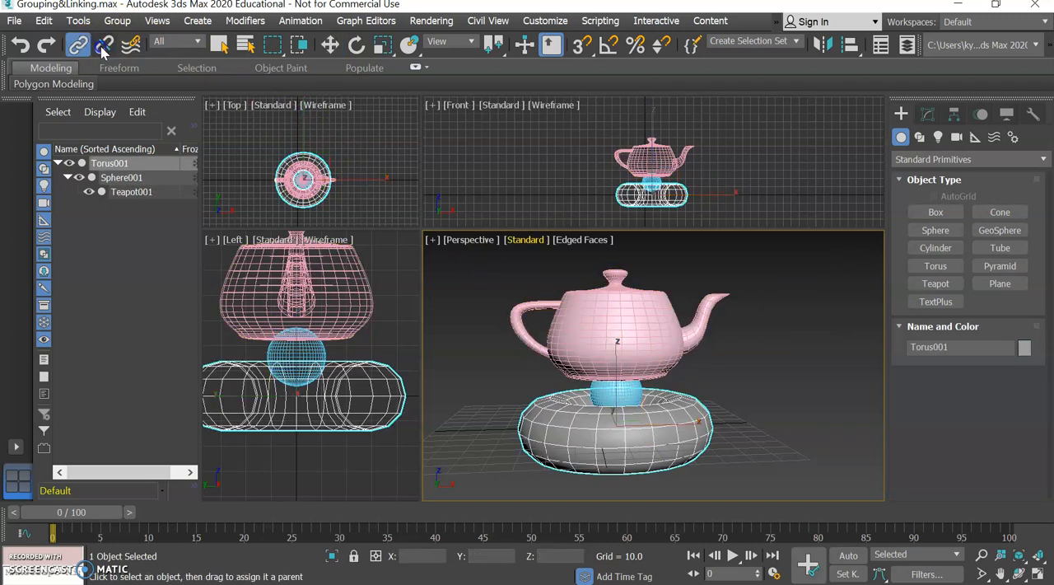
left_click_drag(644, 353, 662, 432)
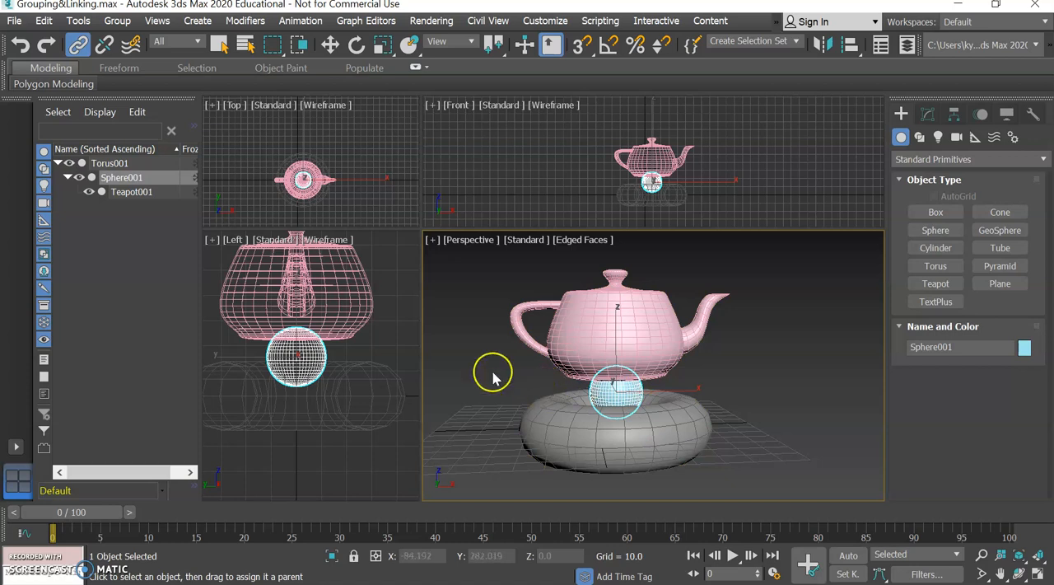
left_click_drag(126, 194, 70, 256)
left_click_drag(100, 178, 80, 237)
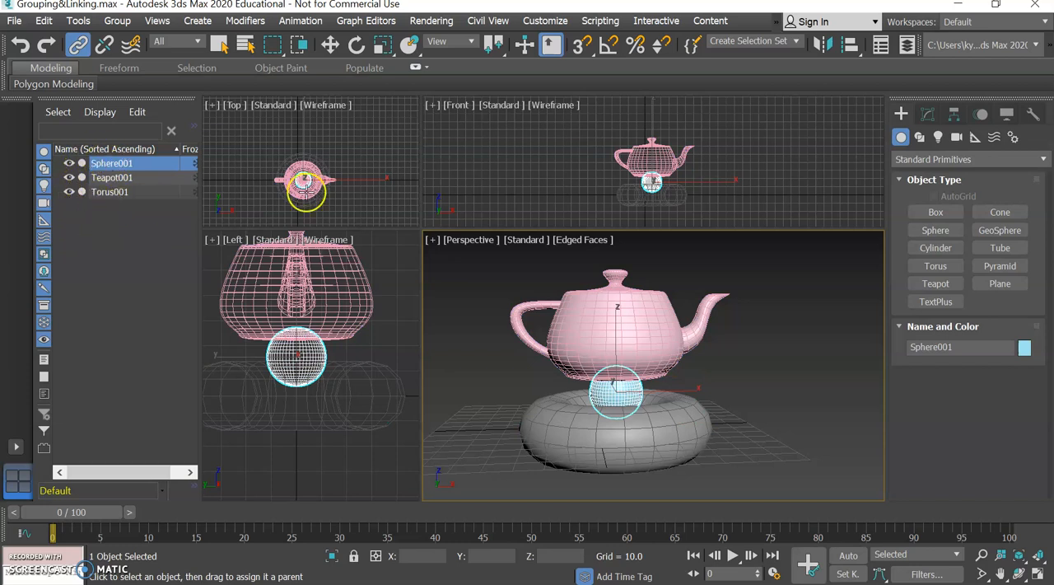
left_click(134, 247)
left_click_drag(632, 400, 609, 346)
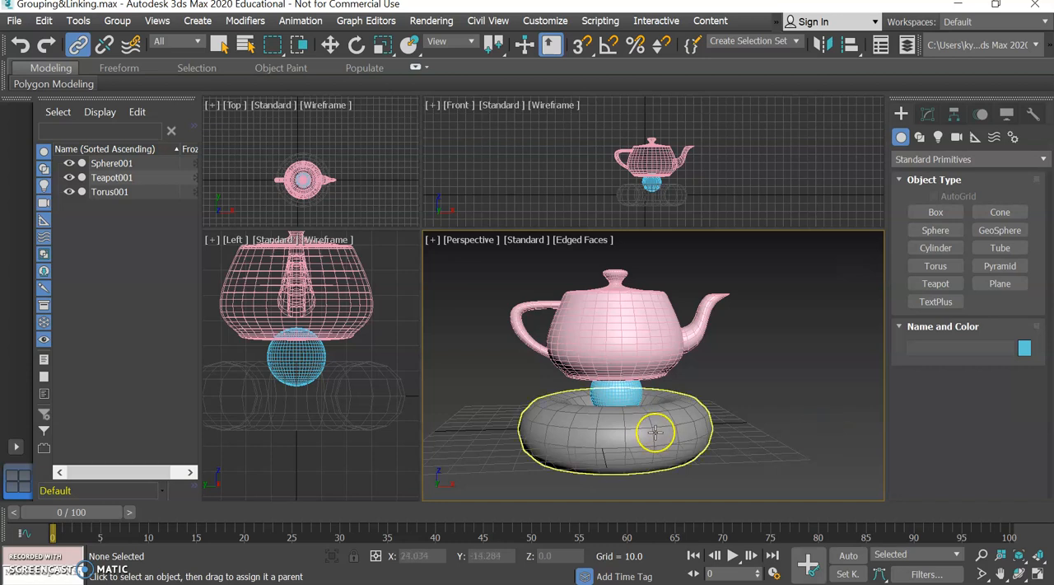
Link the torus to the sphere and the sphere to the teapot, and expand Sphere001 in the object hierarchy
left_click_drag(639, 439, 645, 339)
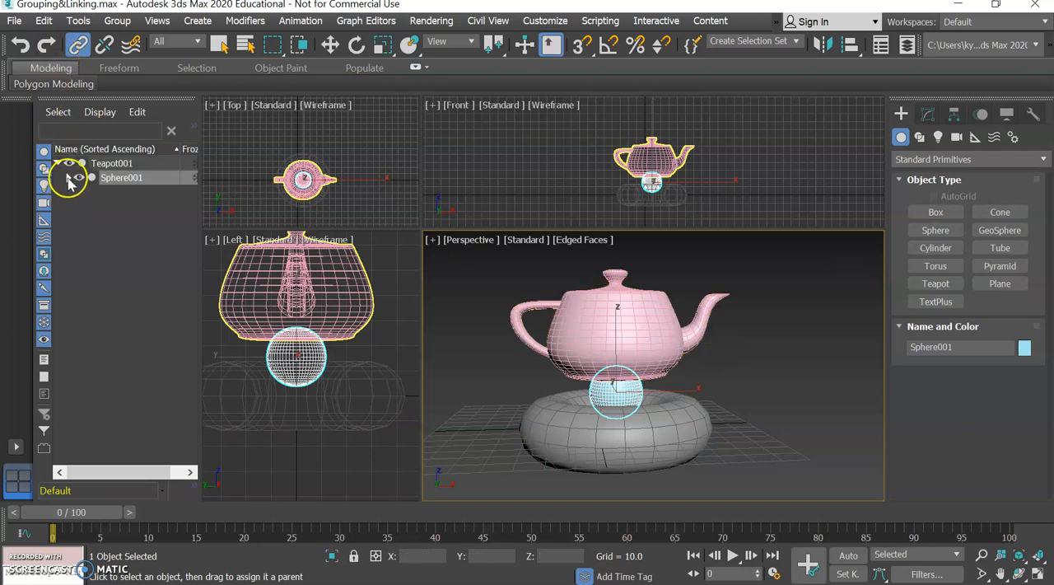
left_click(218, 44)
left_click(67, 179)
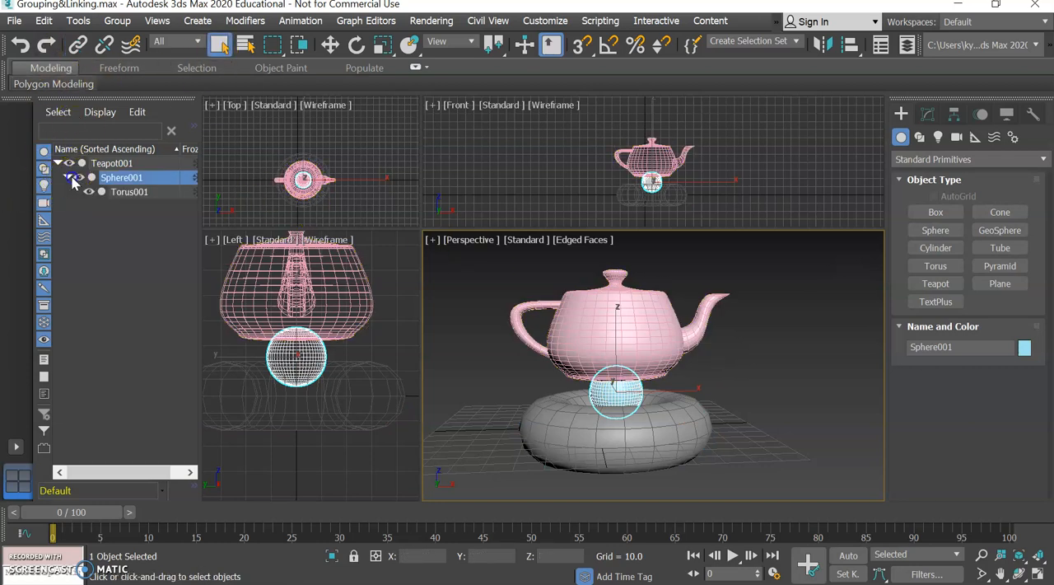
Select Teapot001, test moving it along X with its linked objects, and undo the move
left_click(128, 164)
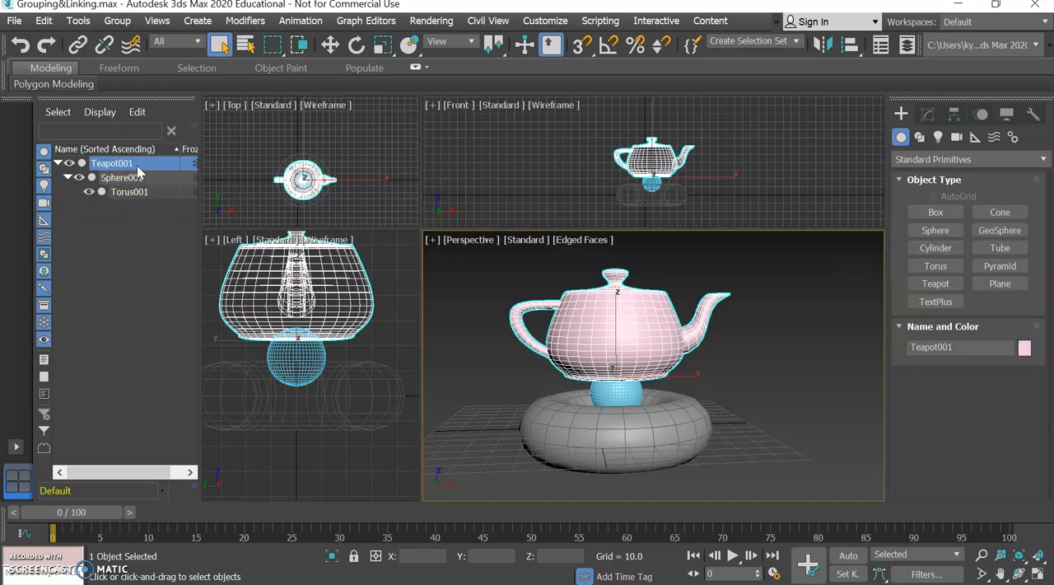
left_click(329, 45)
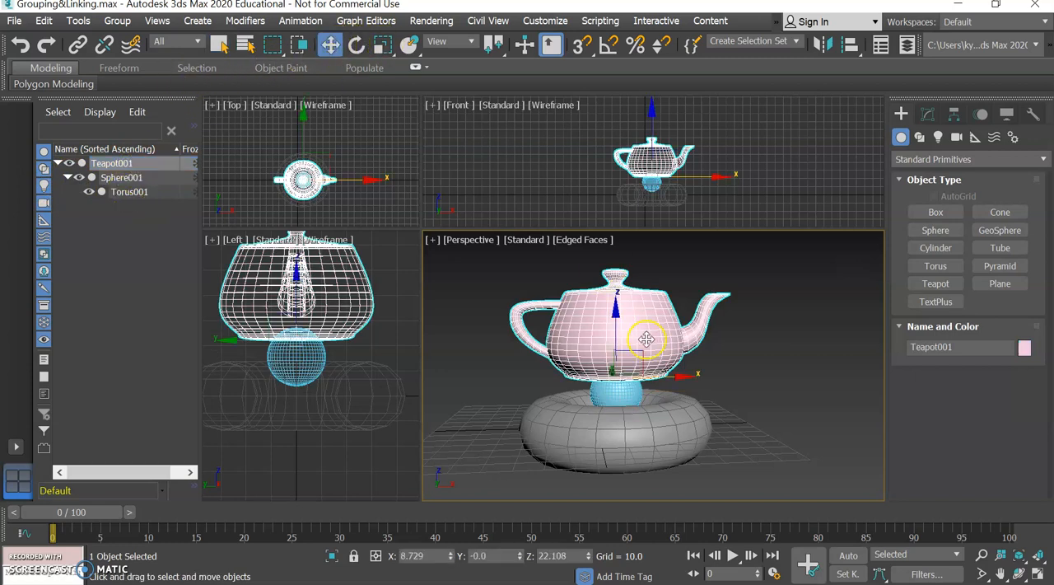
left_click_drag(680, 375, 706, 350)
key("ctrl+z")
Test moving the child torus along X to about X -3.1 and undo the move
left_click(612, 434)
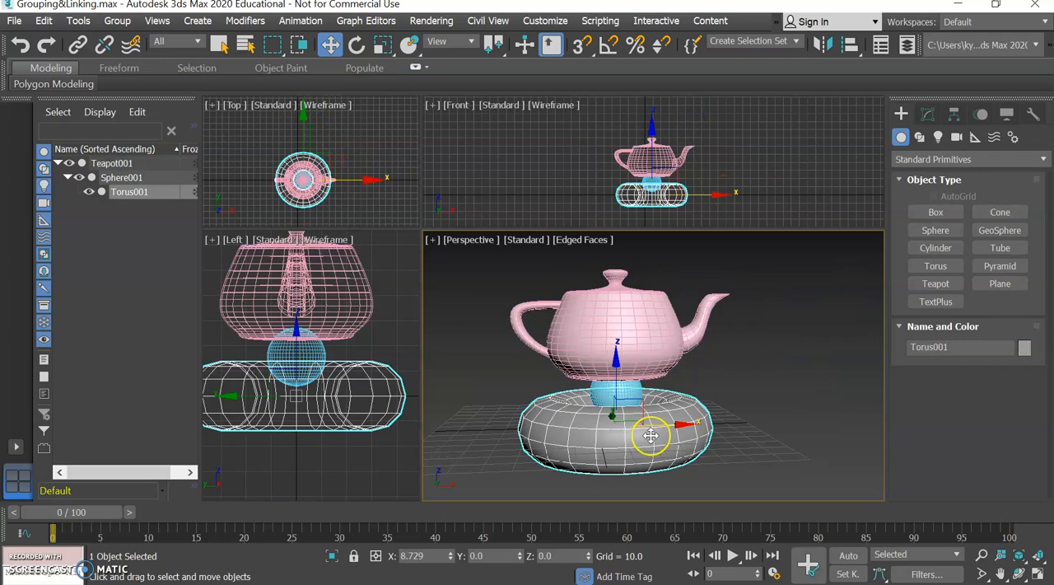
left_click_drag(678, 426, 650, 426)
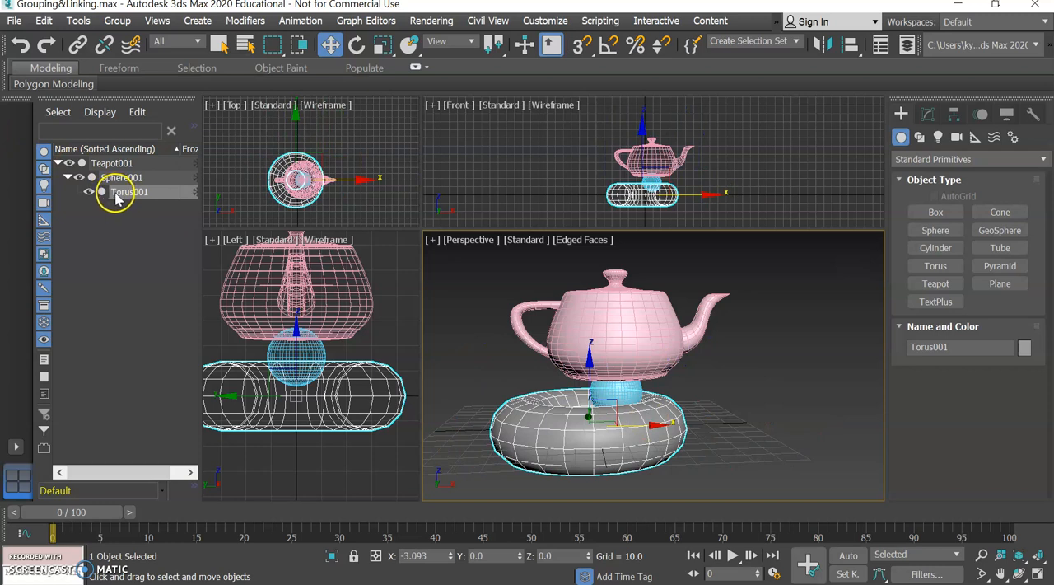
key("ctrl+z")
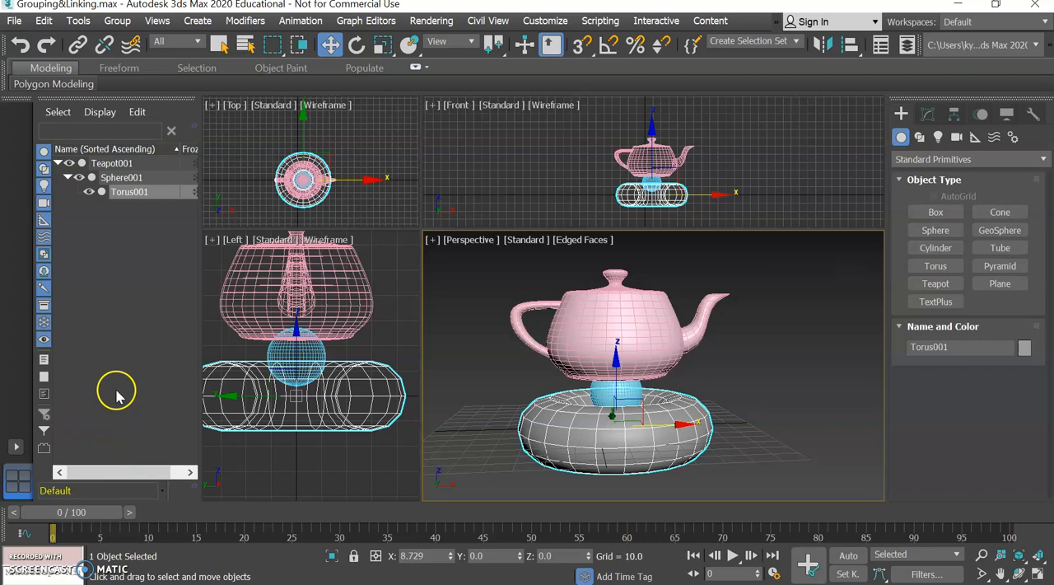
Detach Torus001 and Sphere001 from their parents in the object hierarchy
left_click_drag(110, 197, 86, 227)
left_click(60, 164)
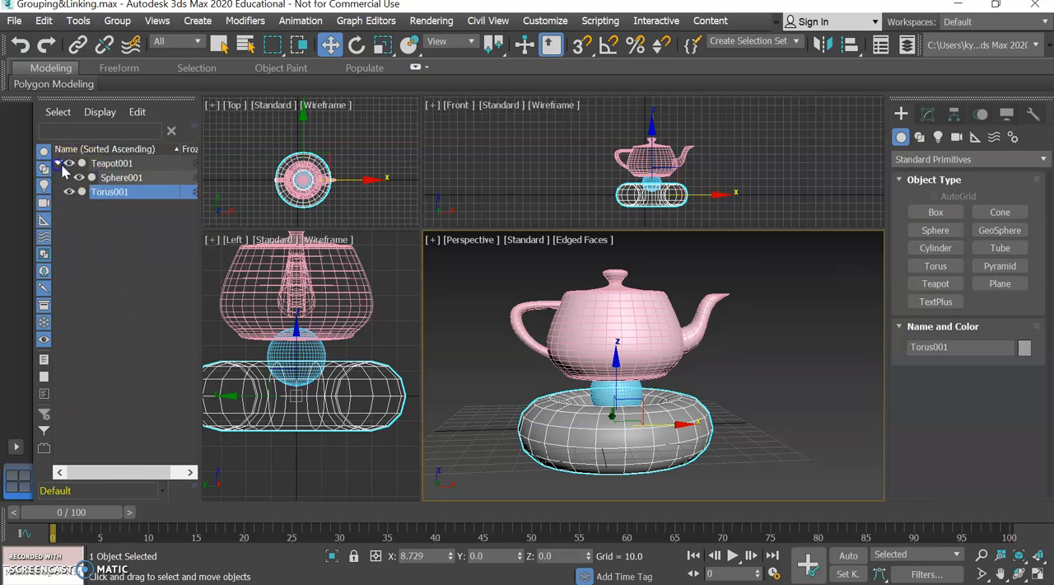
left_click_drag(84, 175, 87, 266)
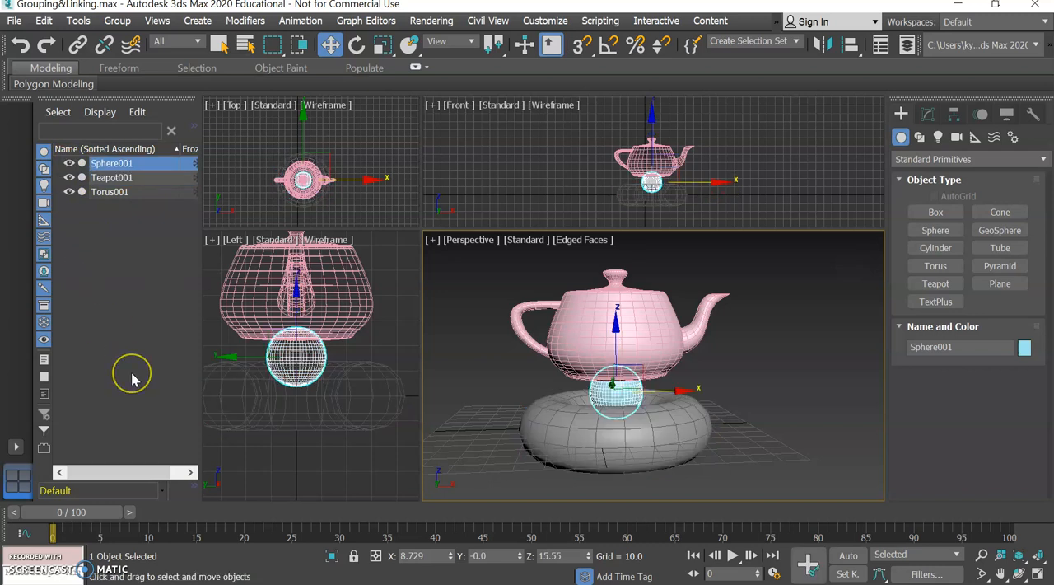